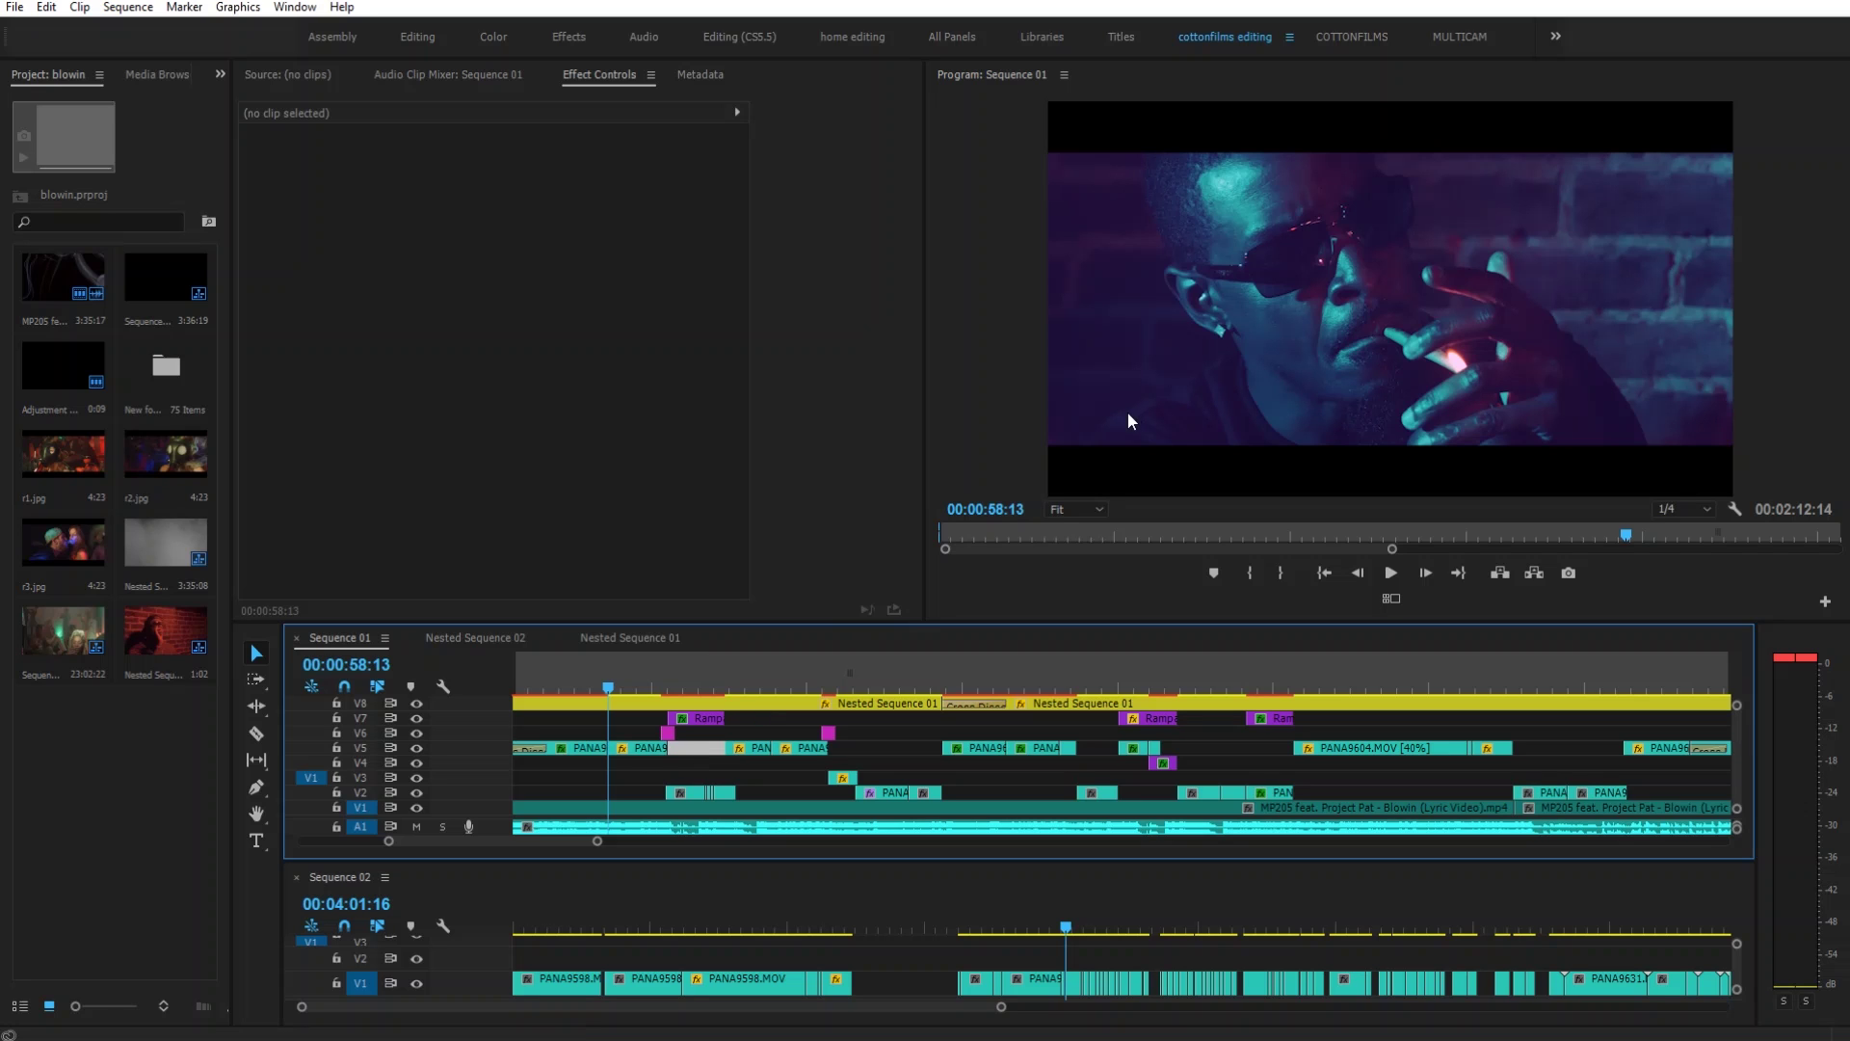
Play back across the cut between the two clips and park the playhead at 00:00:59:20
left_click(1223, 349)
key("space")
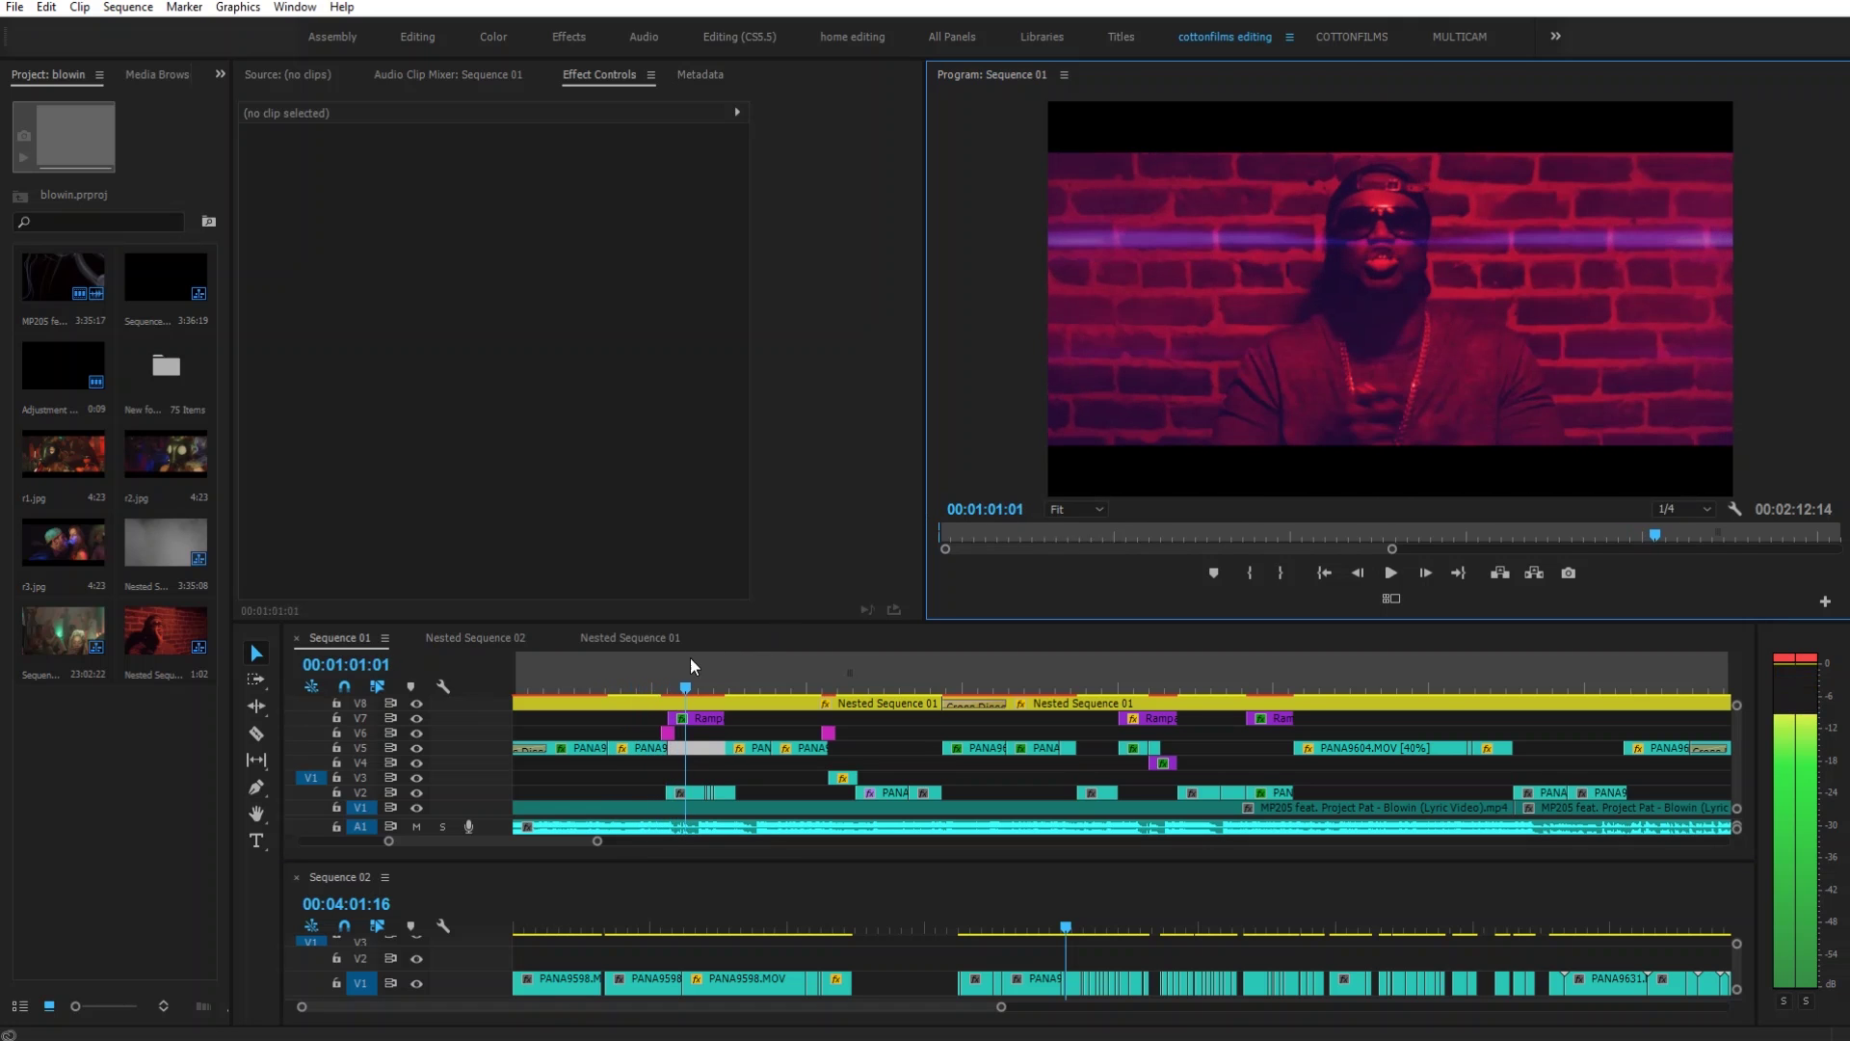
left_click(638, 682)
key("space")
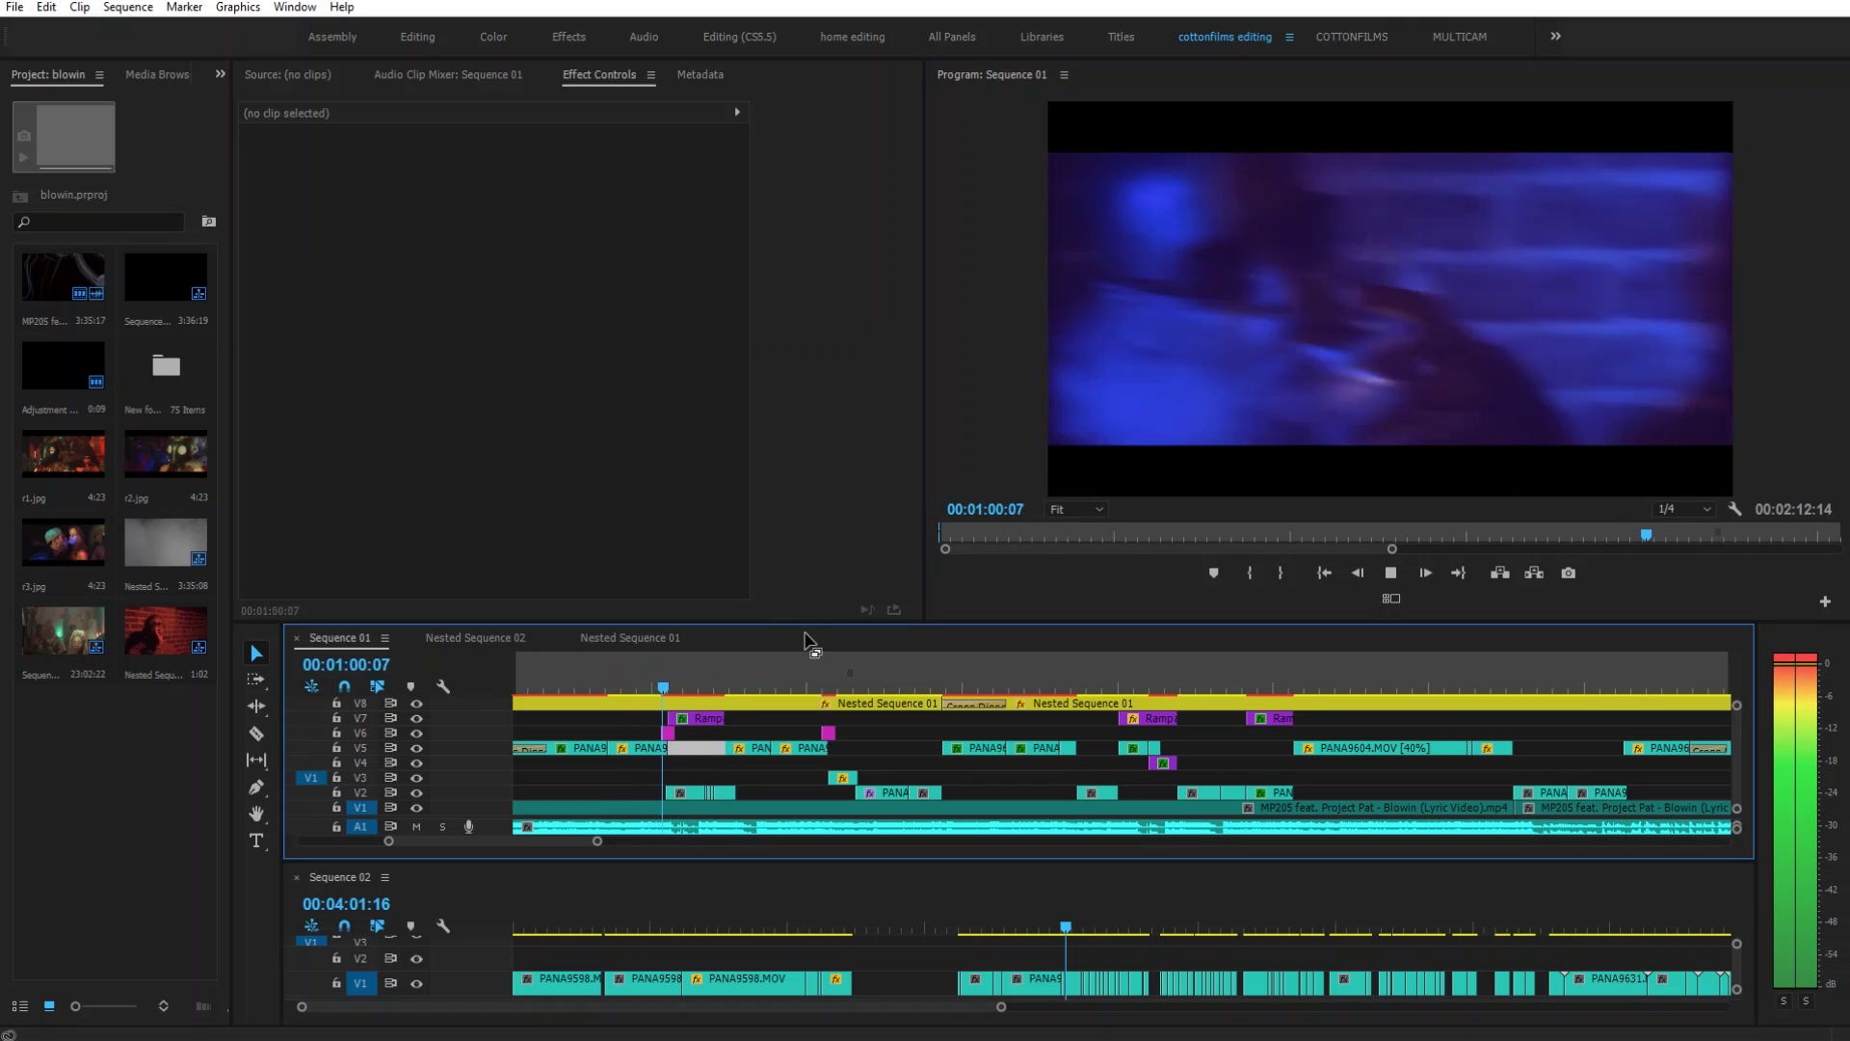
key("space")
left_click(661, 675)
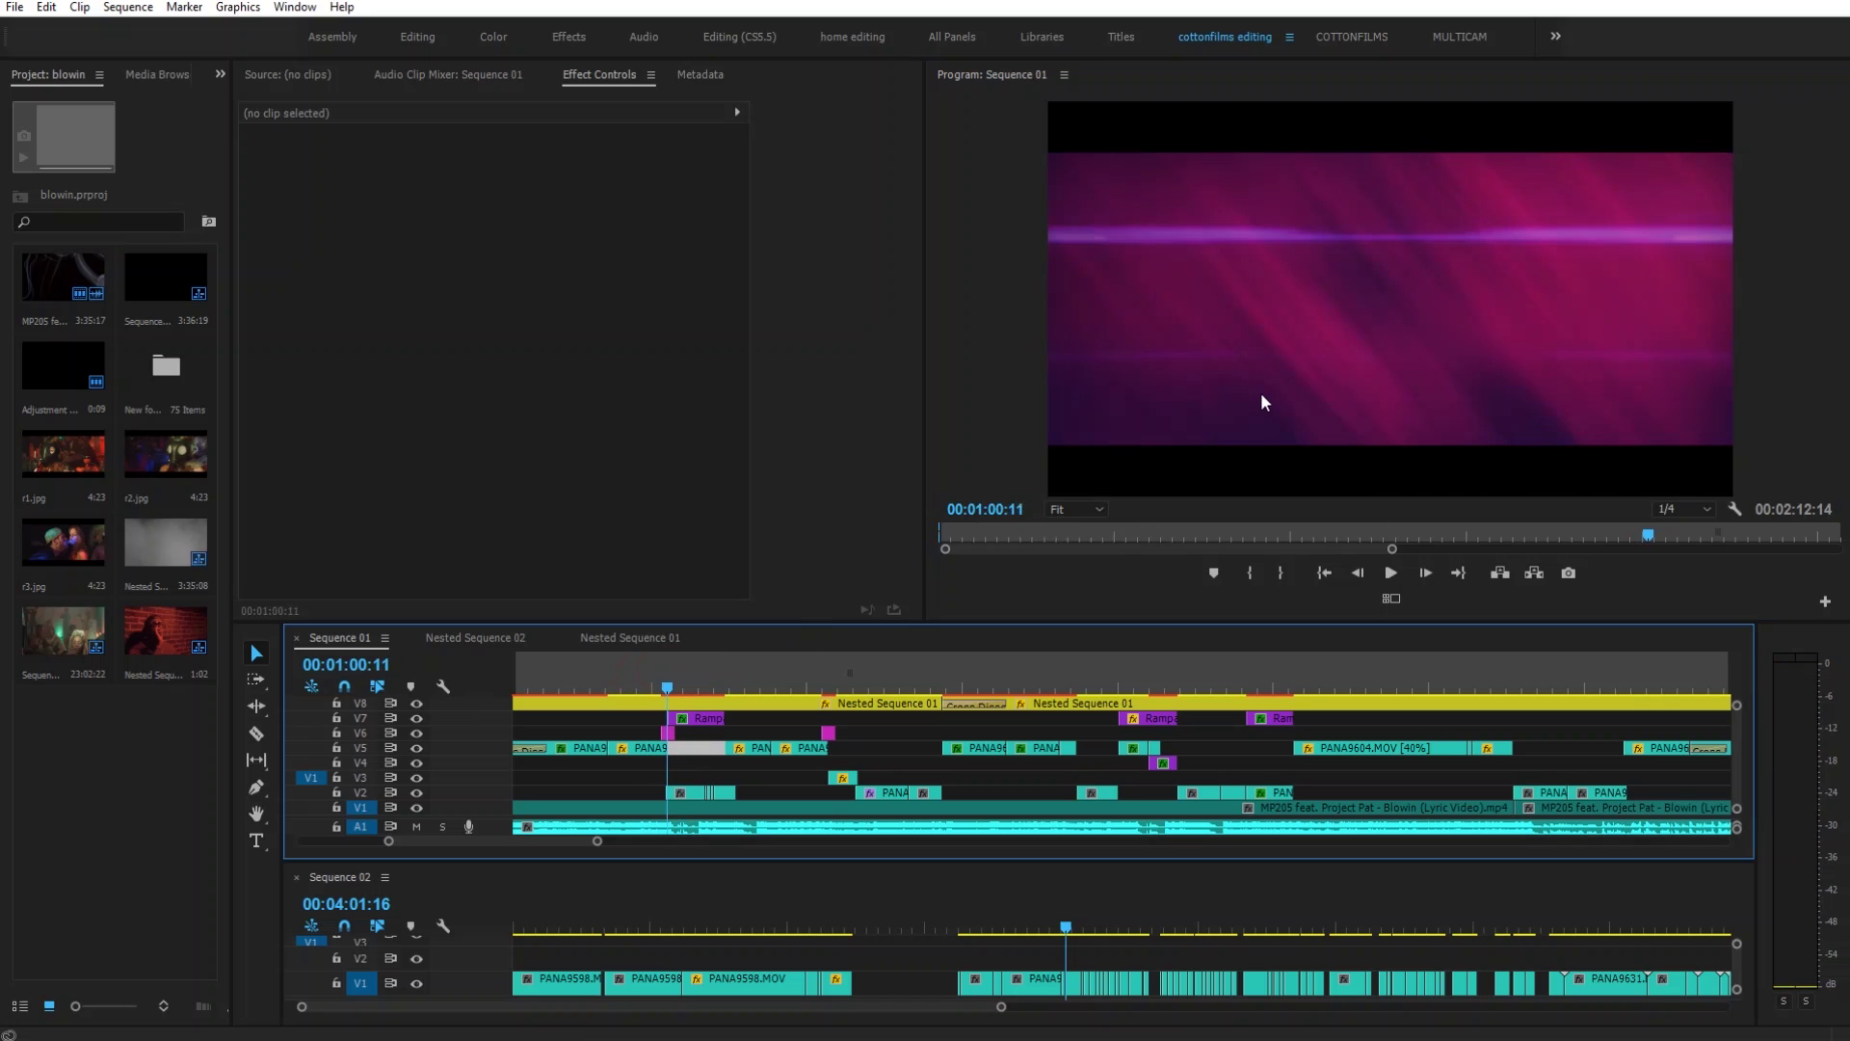
key("Left")
key("Left")
key("Left")
key("Left")
key("Left")
key("Left")
key("Left")
key("Left")
key("Left")
key("Left")
key("Left")
key("Left")
key("Left")
key("Left")
key("Left")
key("Left")
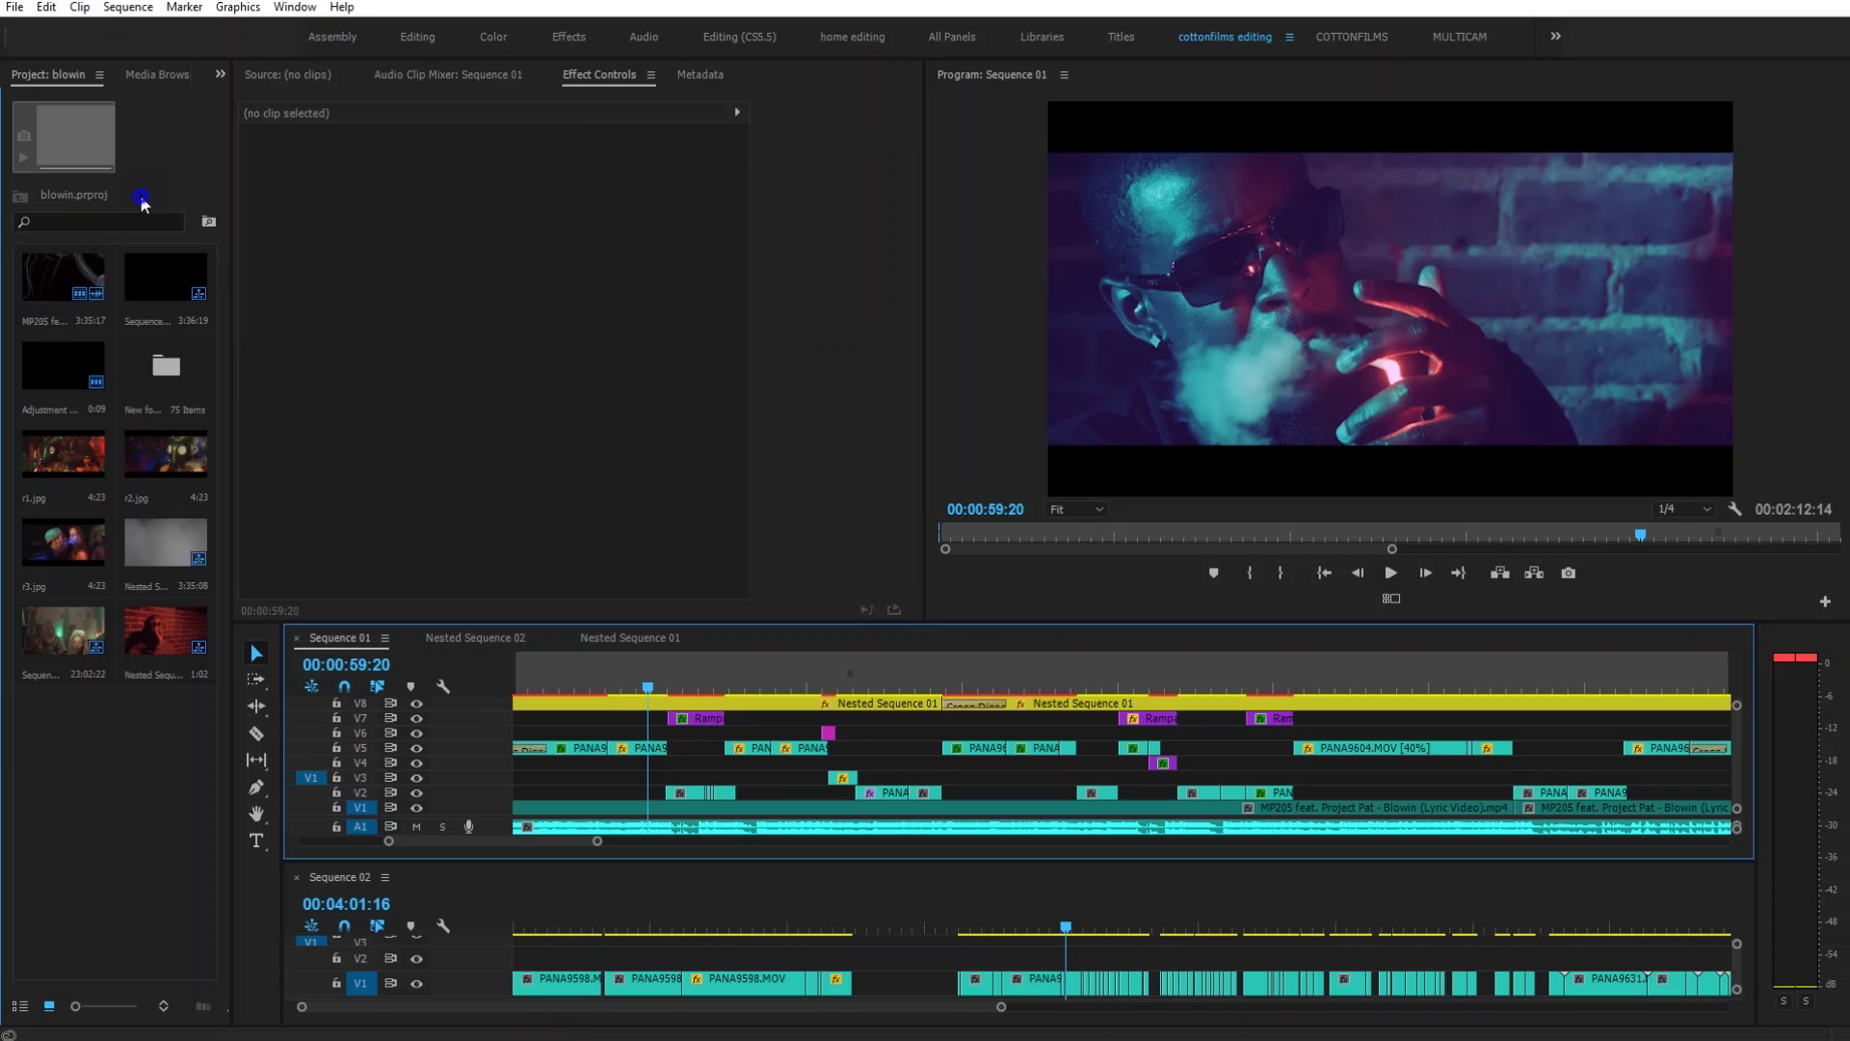
Create a new Adjustment Layer with default video settings and place it on track V6
right_click(140, 195)
mouse_move(245, 283)
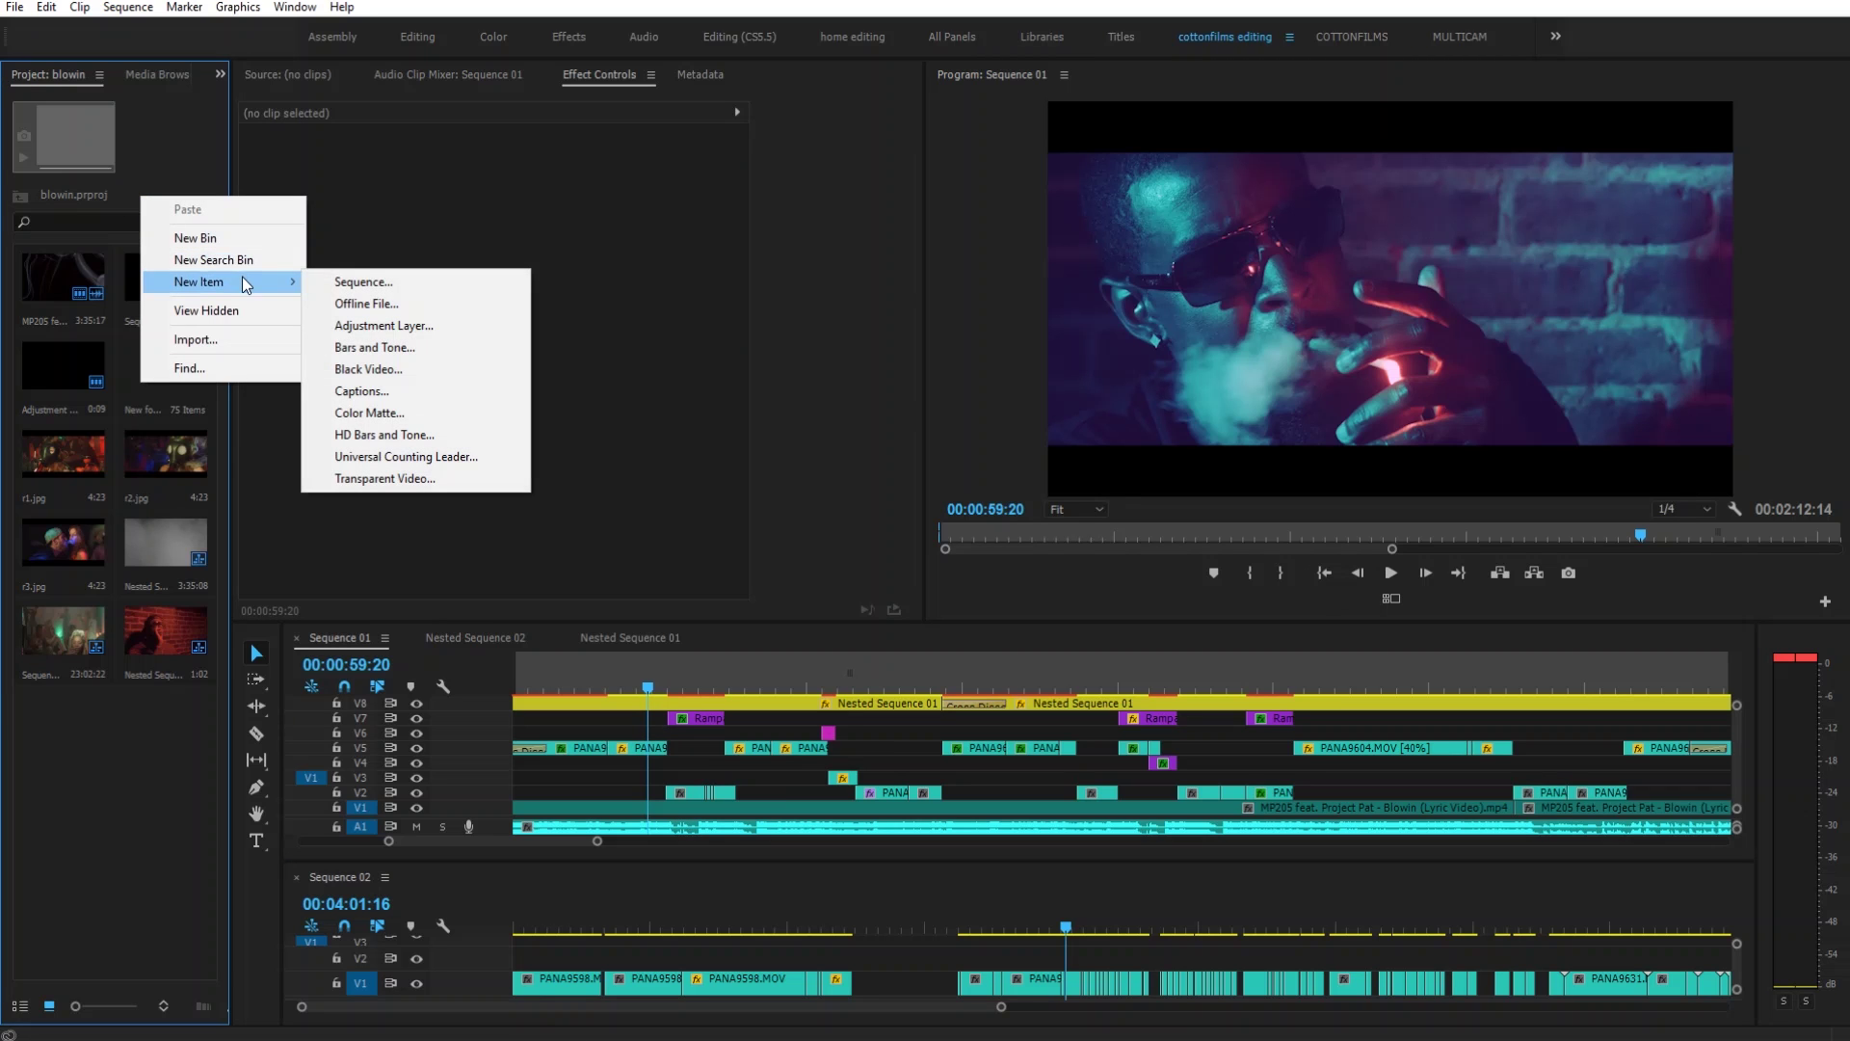
left_click(367, 327)
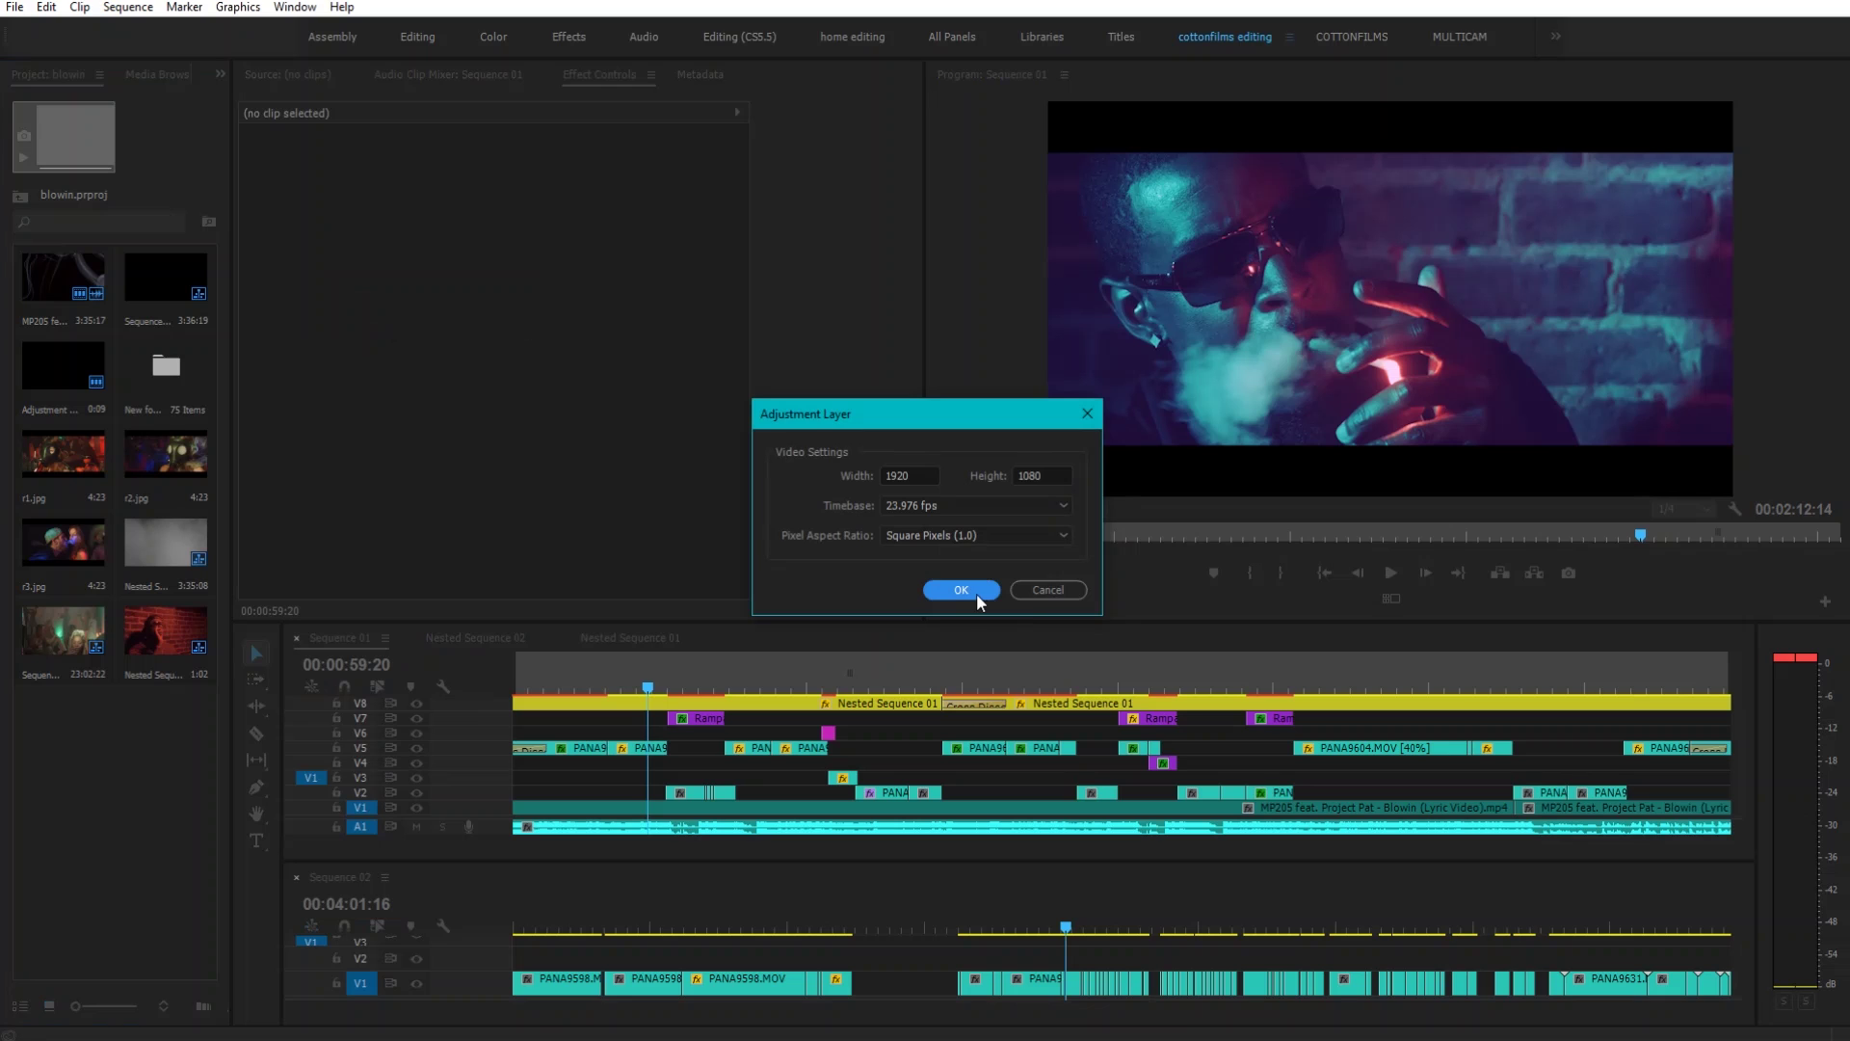
left_click(975, 593)
left_click_drag(67, 710, 598, 732)
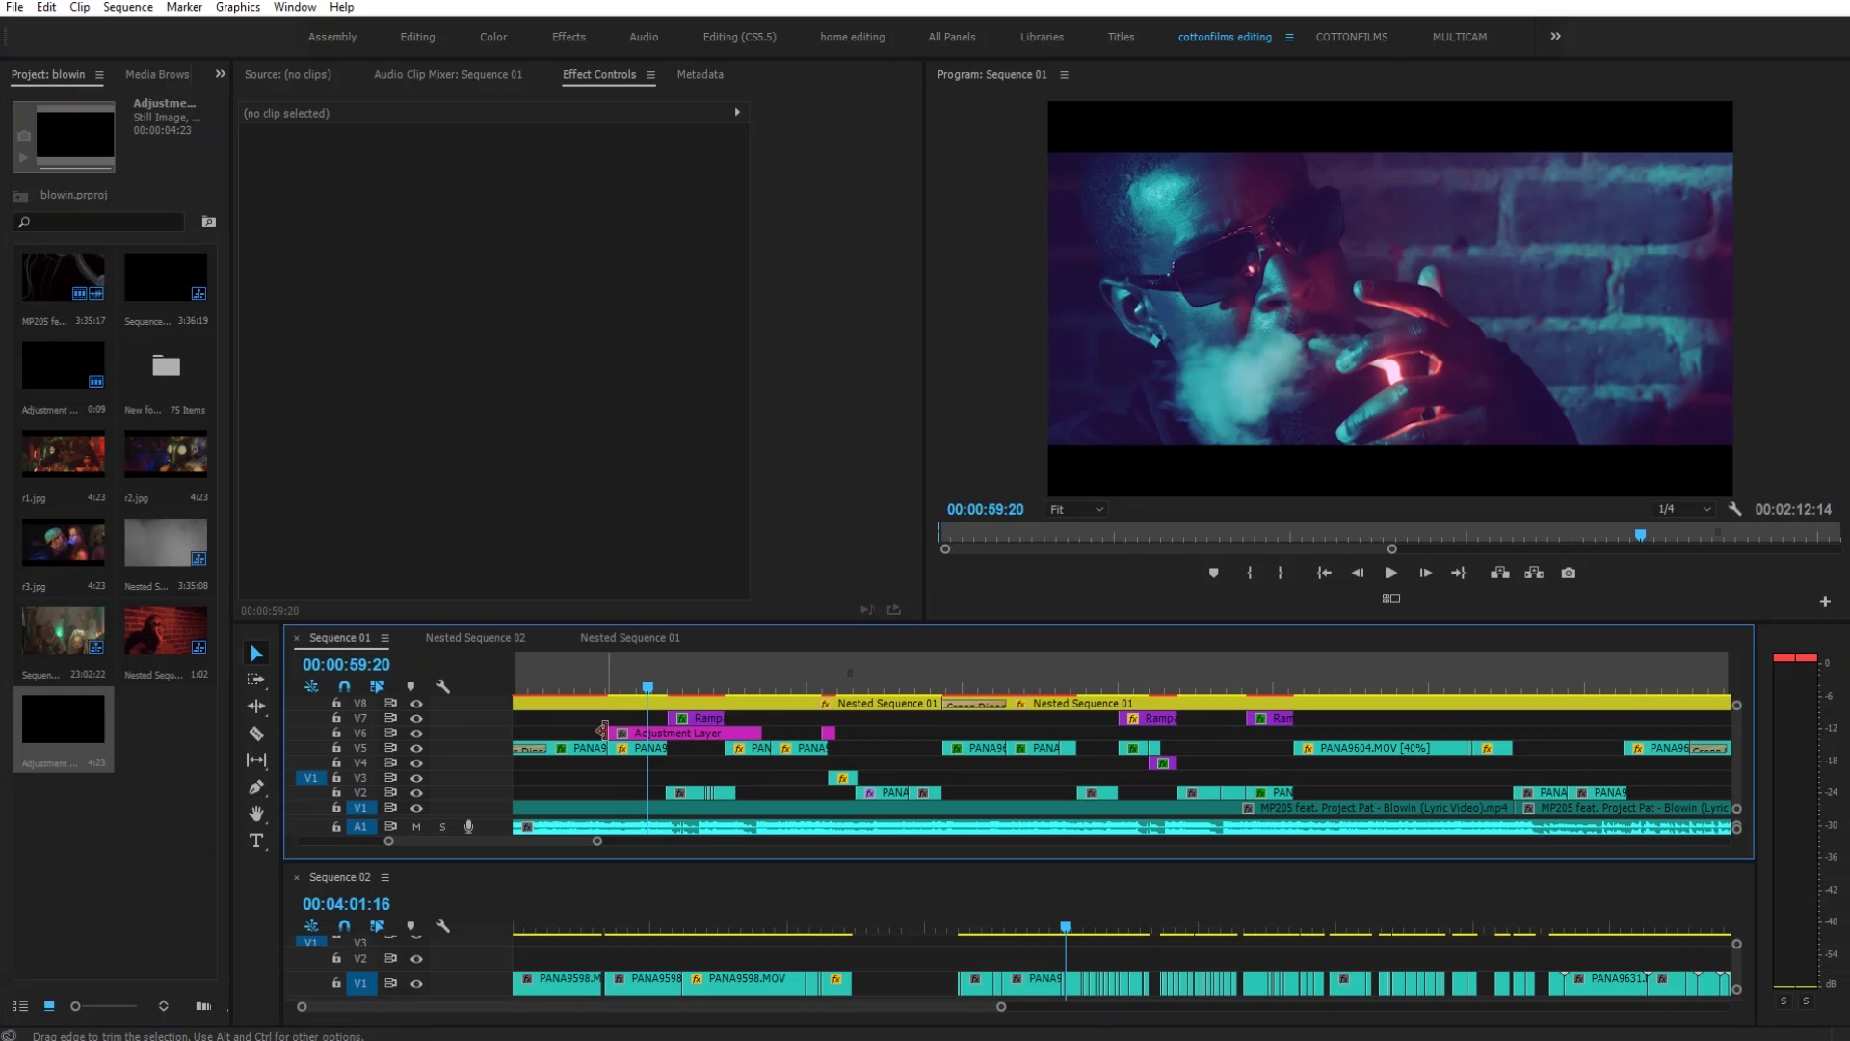
Trim the adjustment layer to end at 00:00:58:23, eight frames after its start
key("Up")
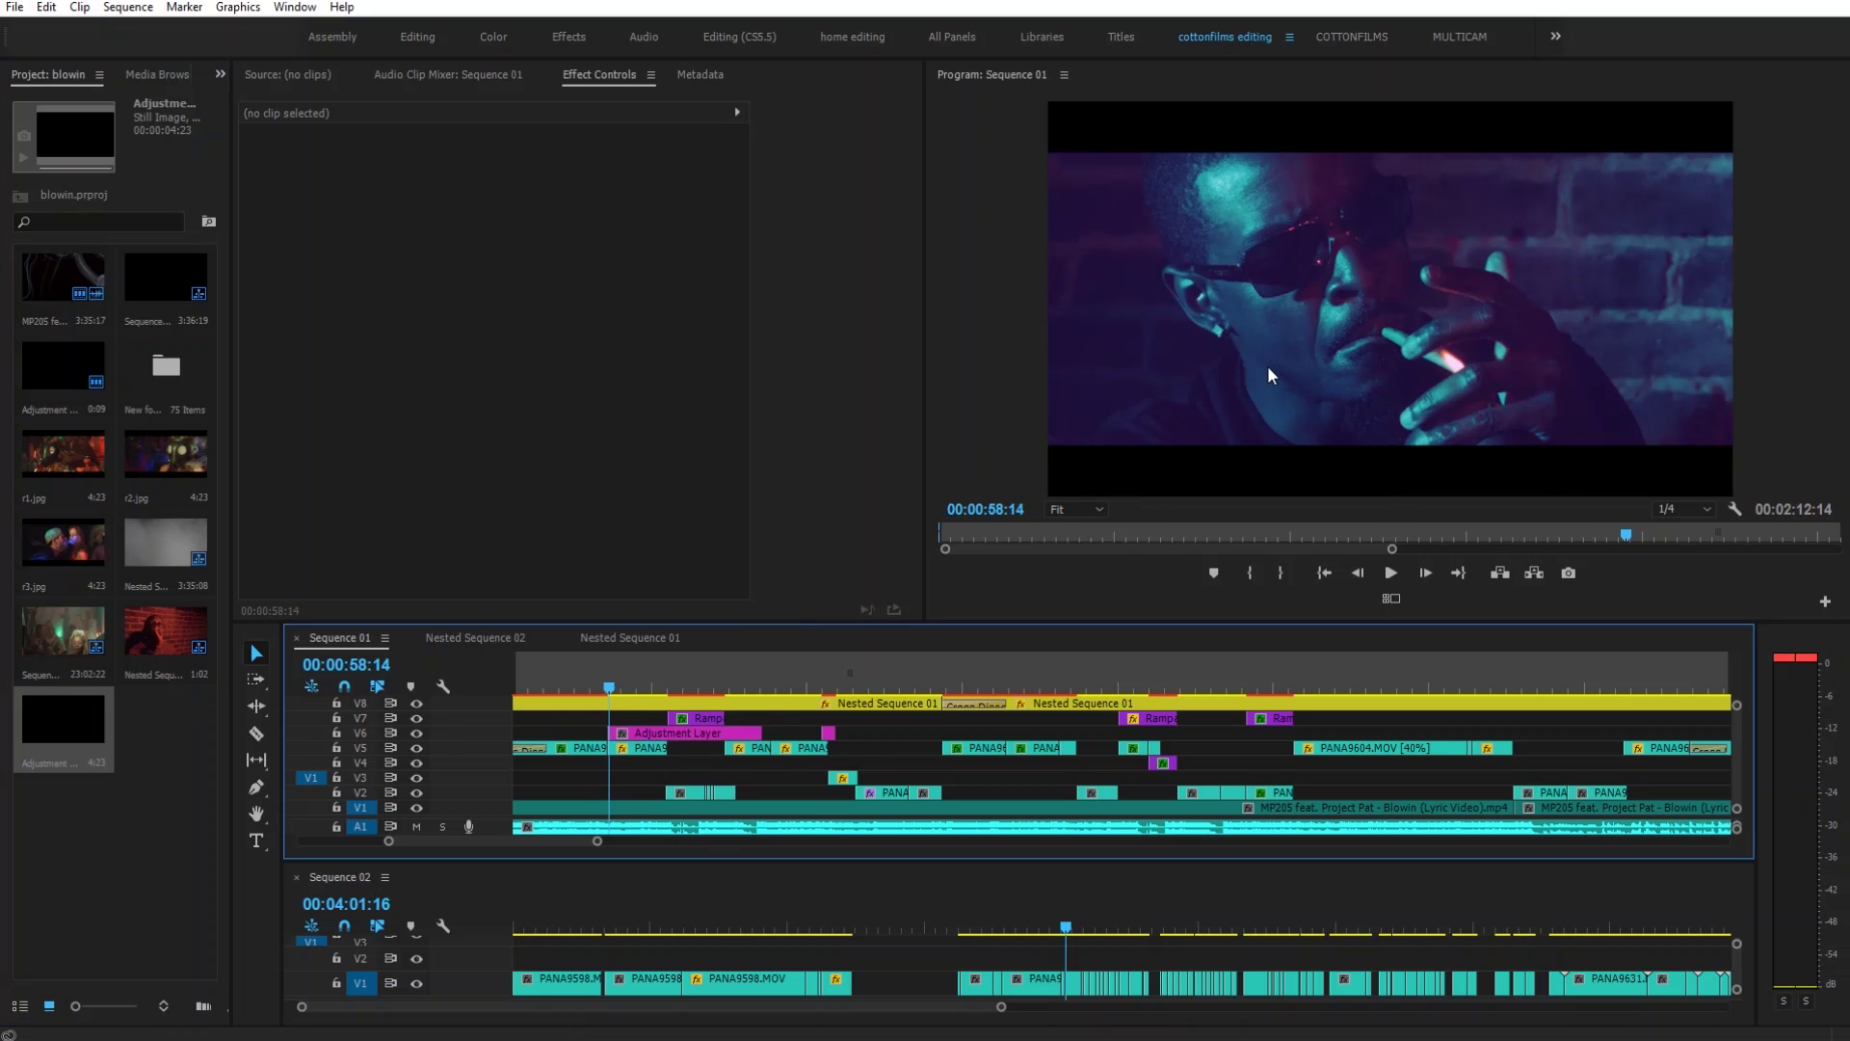
key("Right")
key("Right")
key("Right")
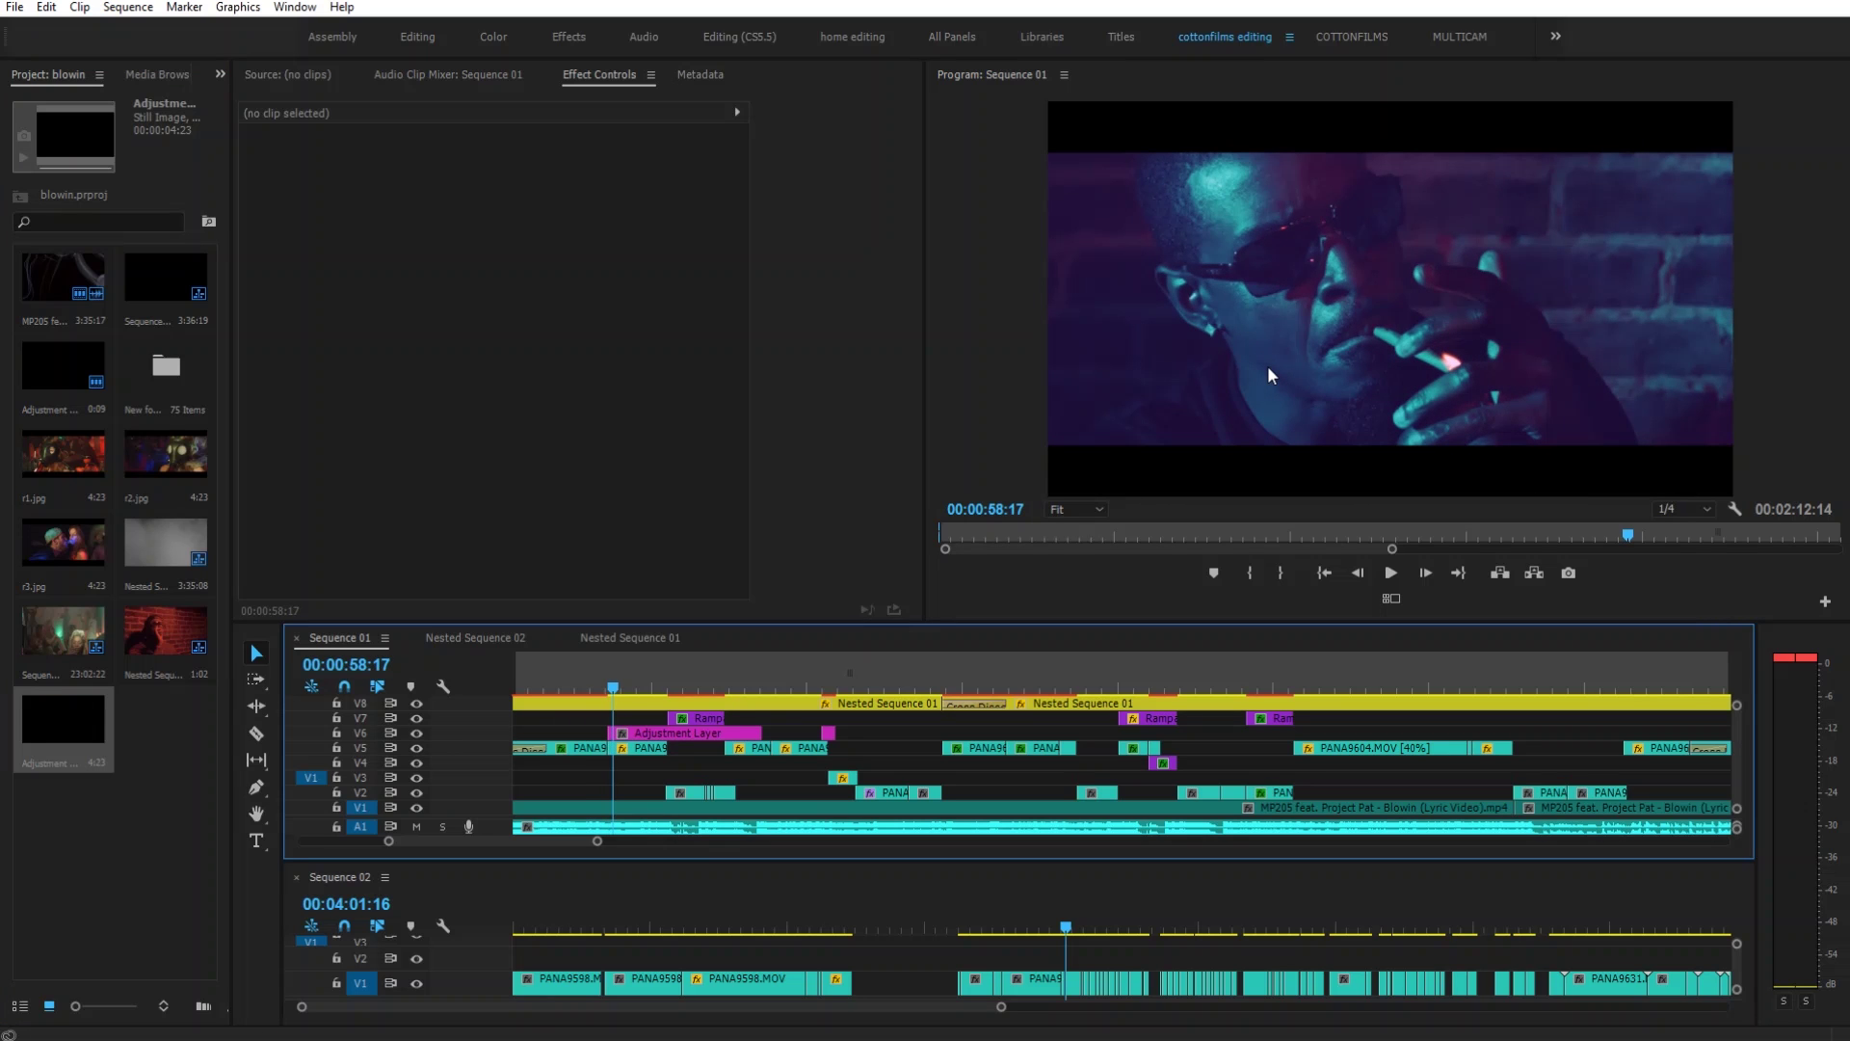
key("Right")
key("Right")
key("Right")
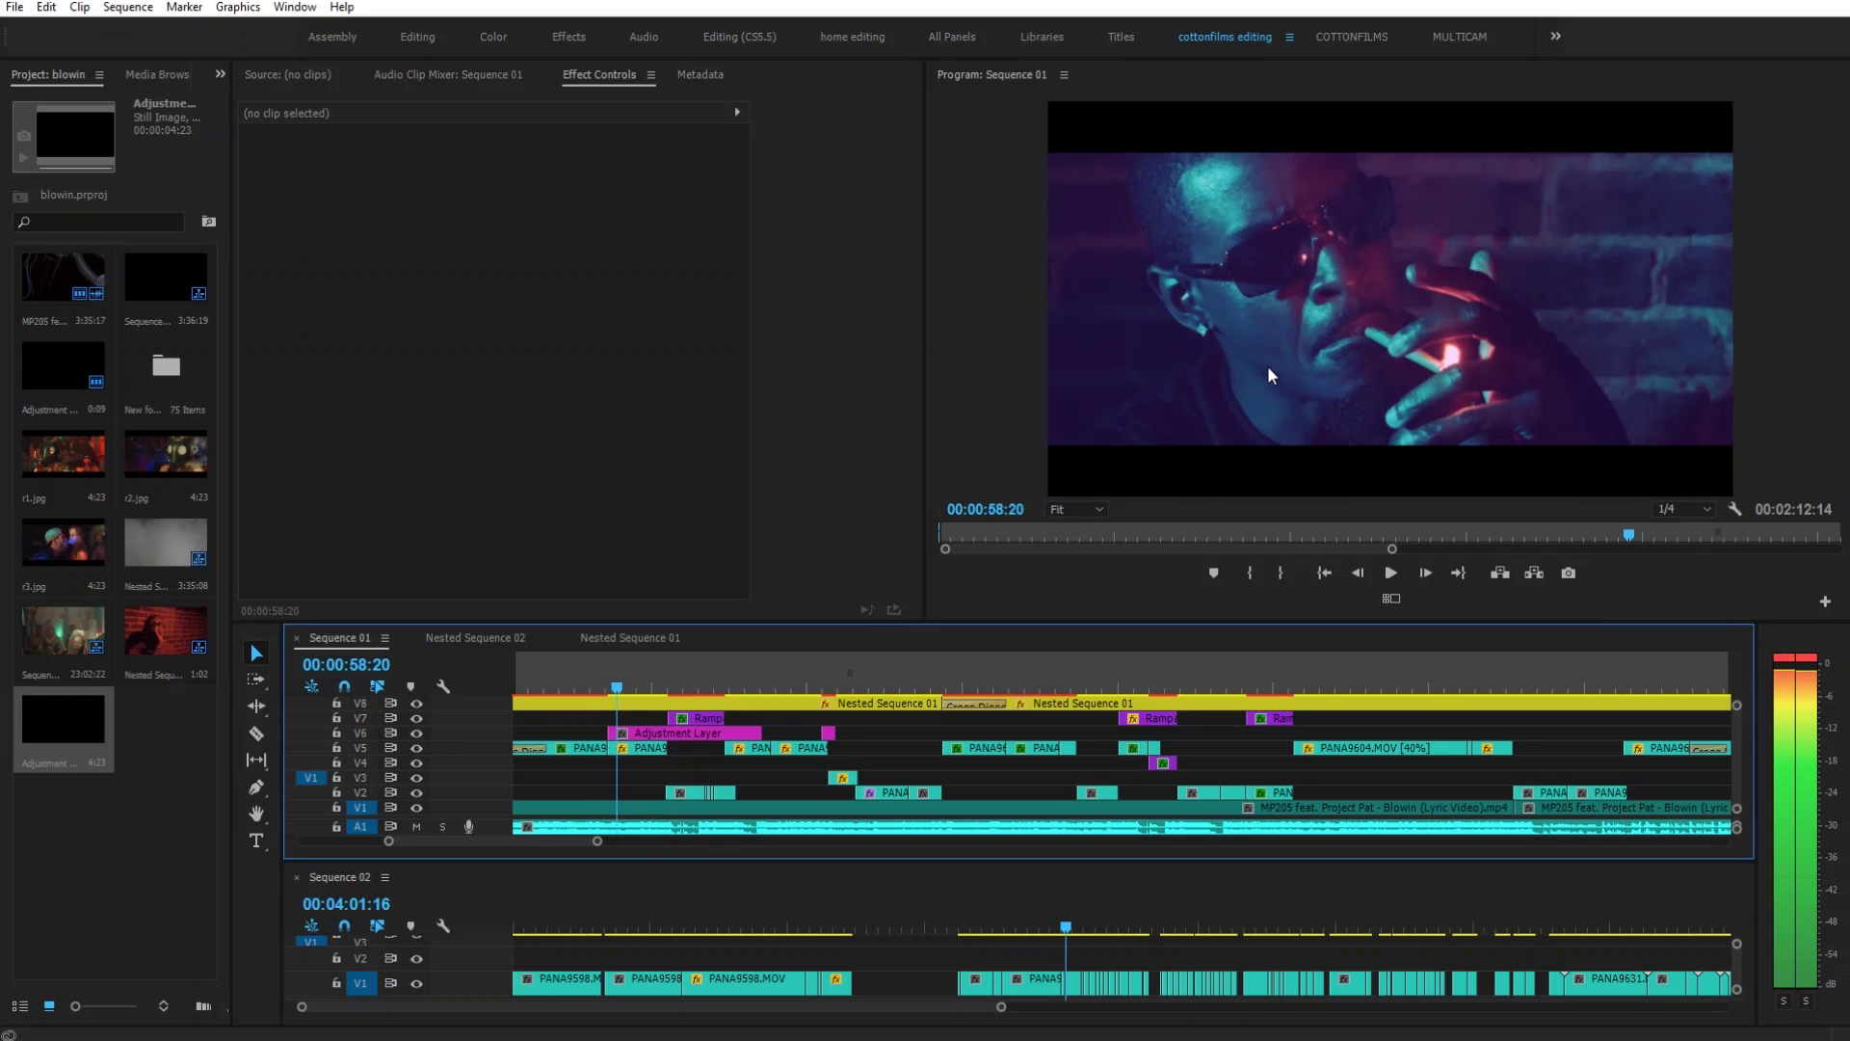
key("Right")
key("Right")
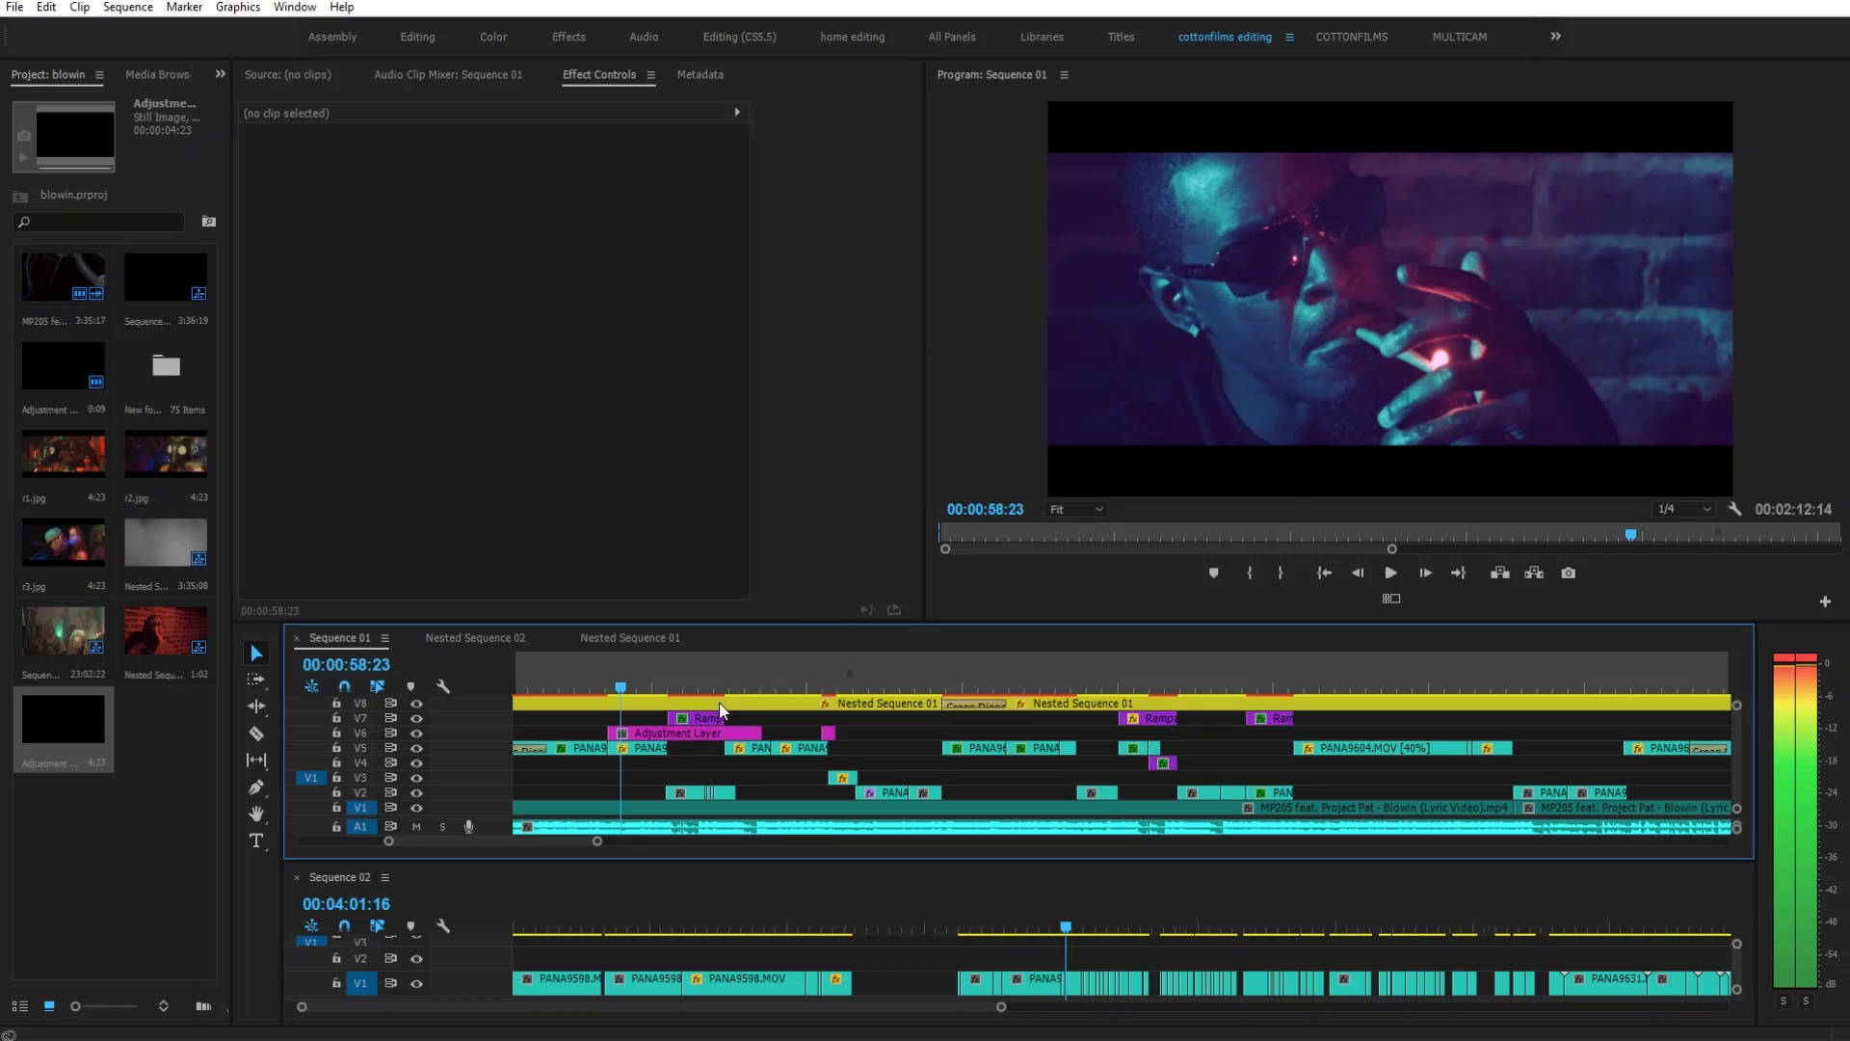
left_click(681, 732)
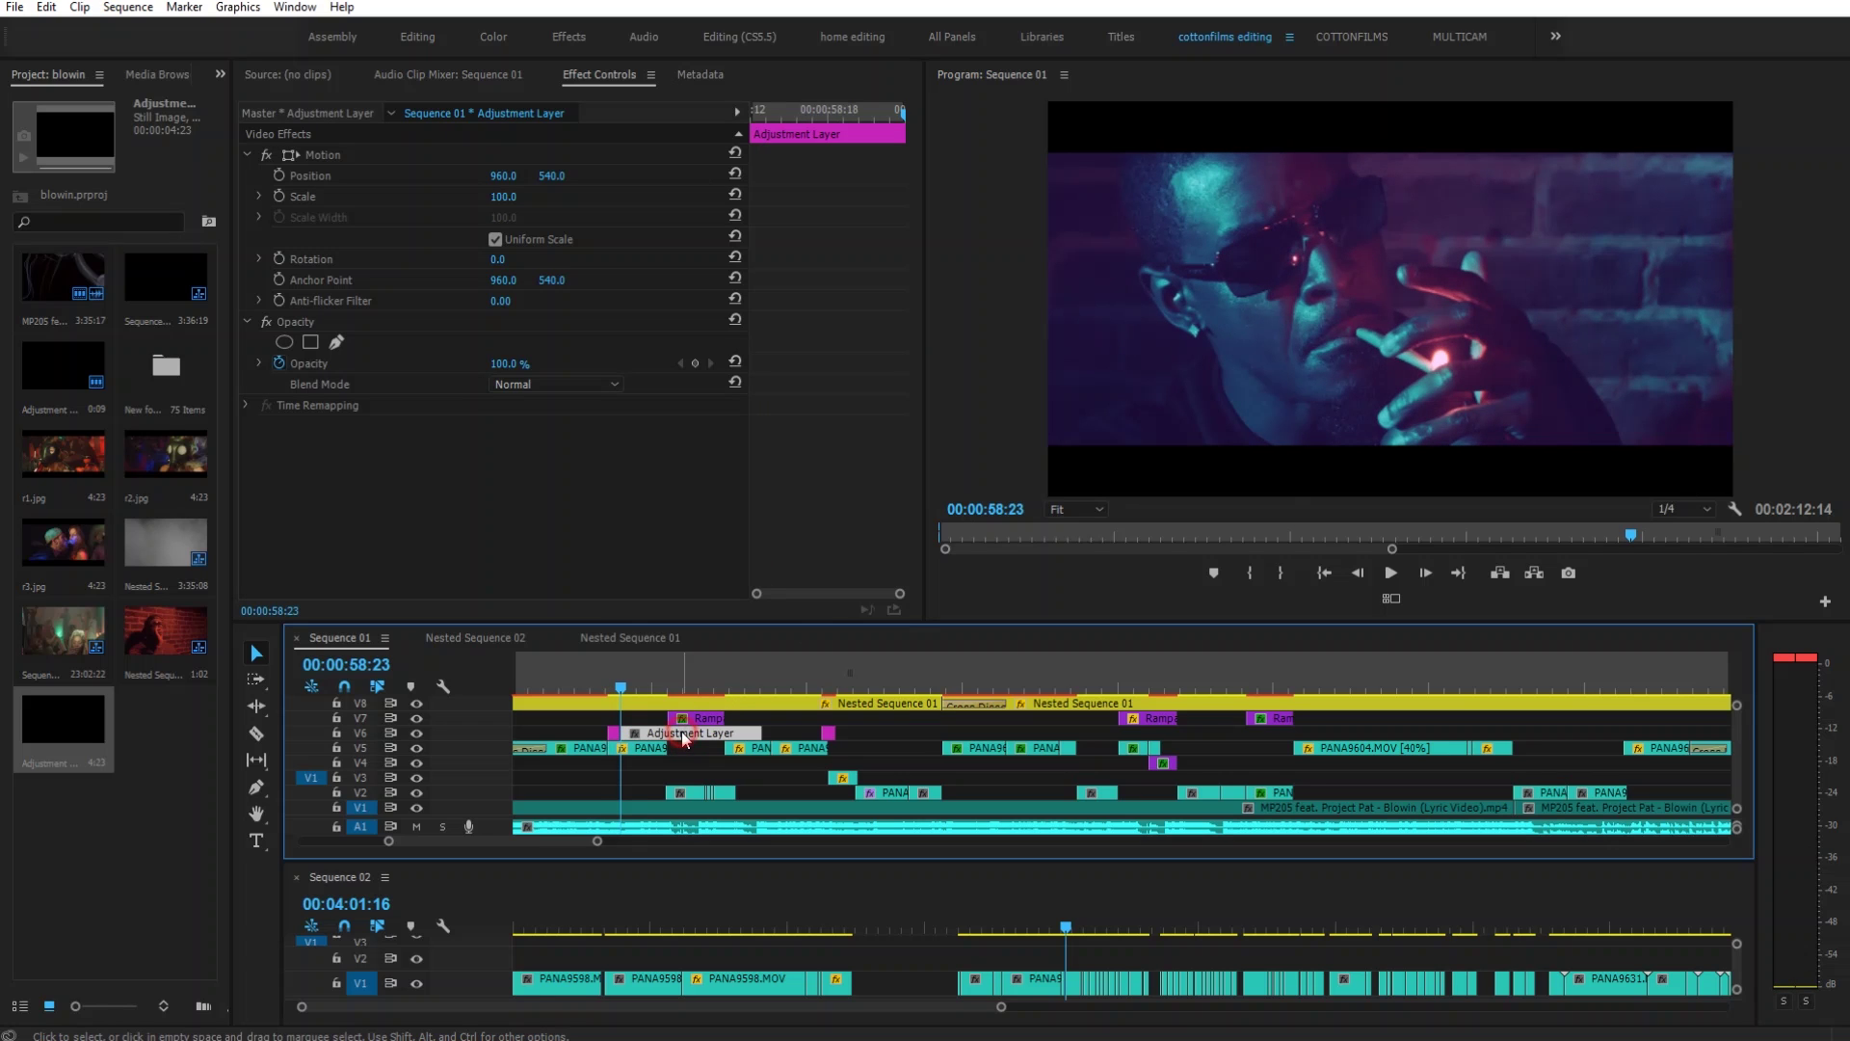
key("Delete")
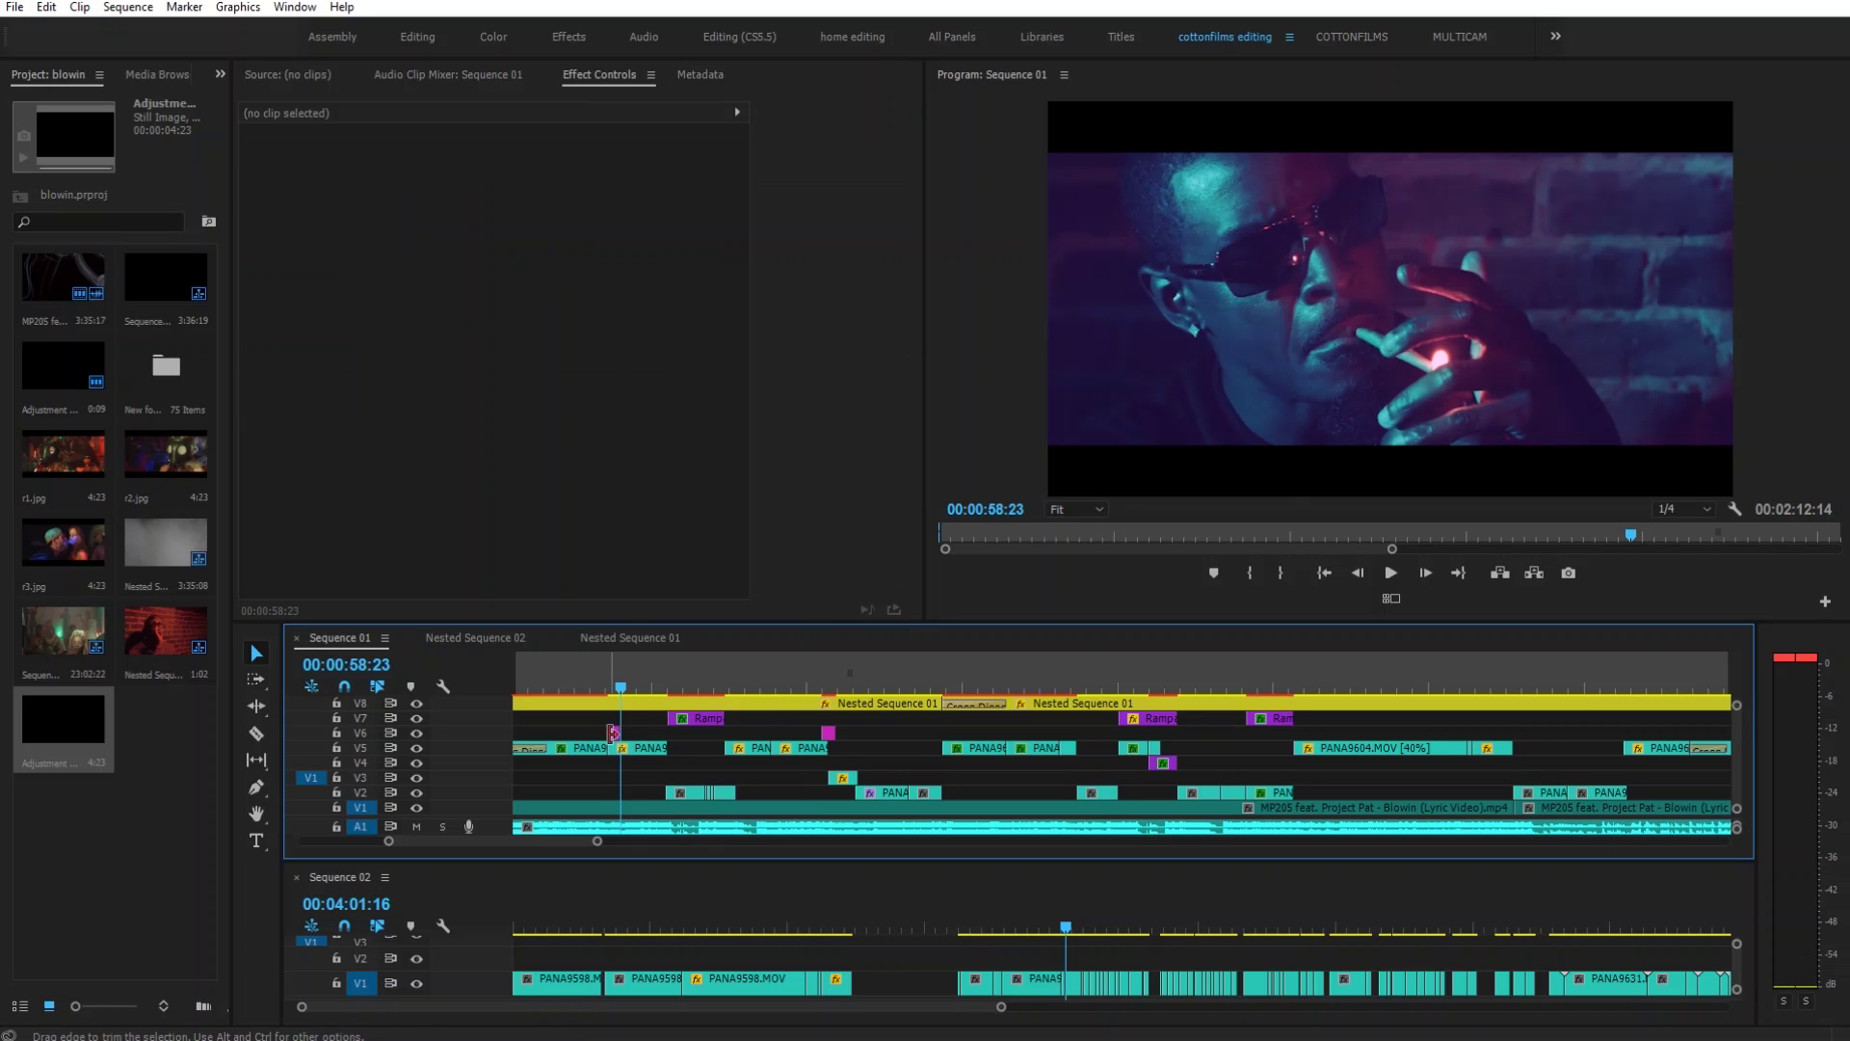
Move the short adjustment layer later and zoom the timeline in around the cut
left_click_drag(615, 734, 661, 728)
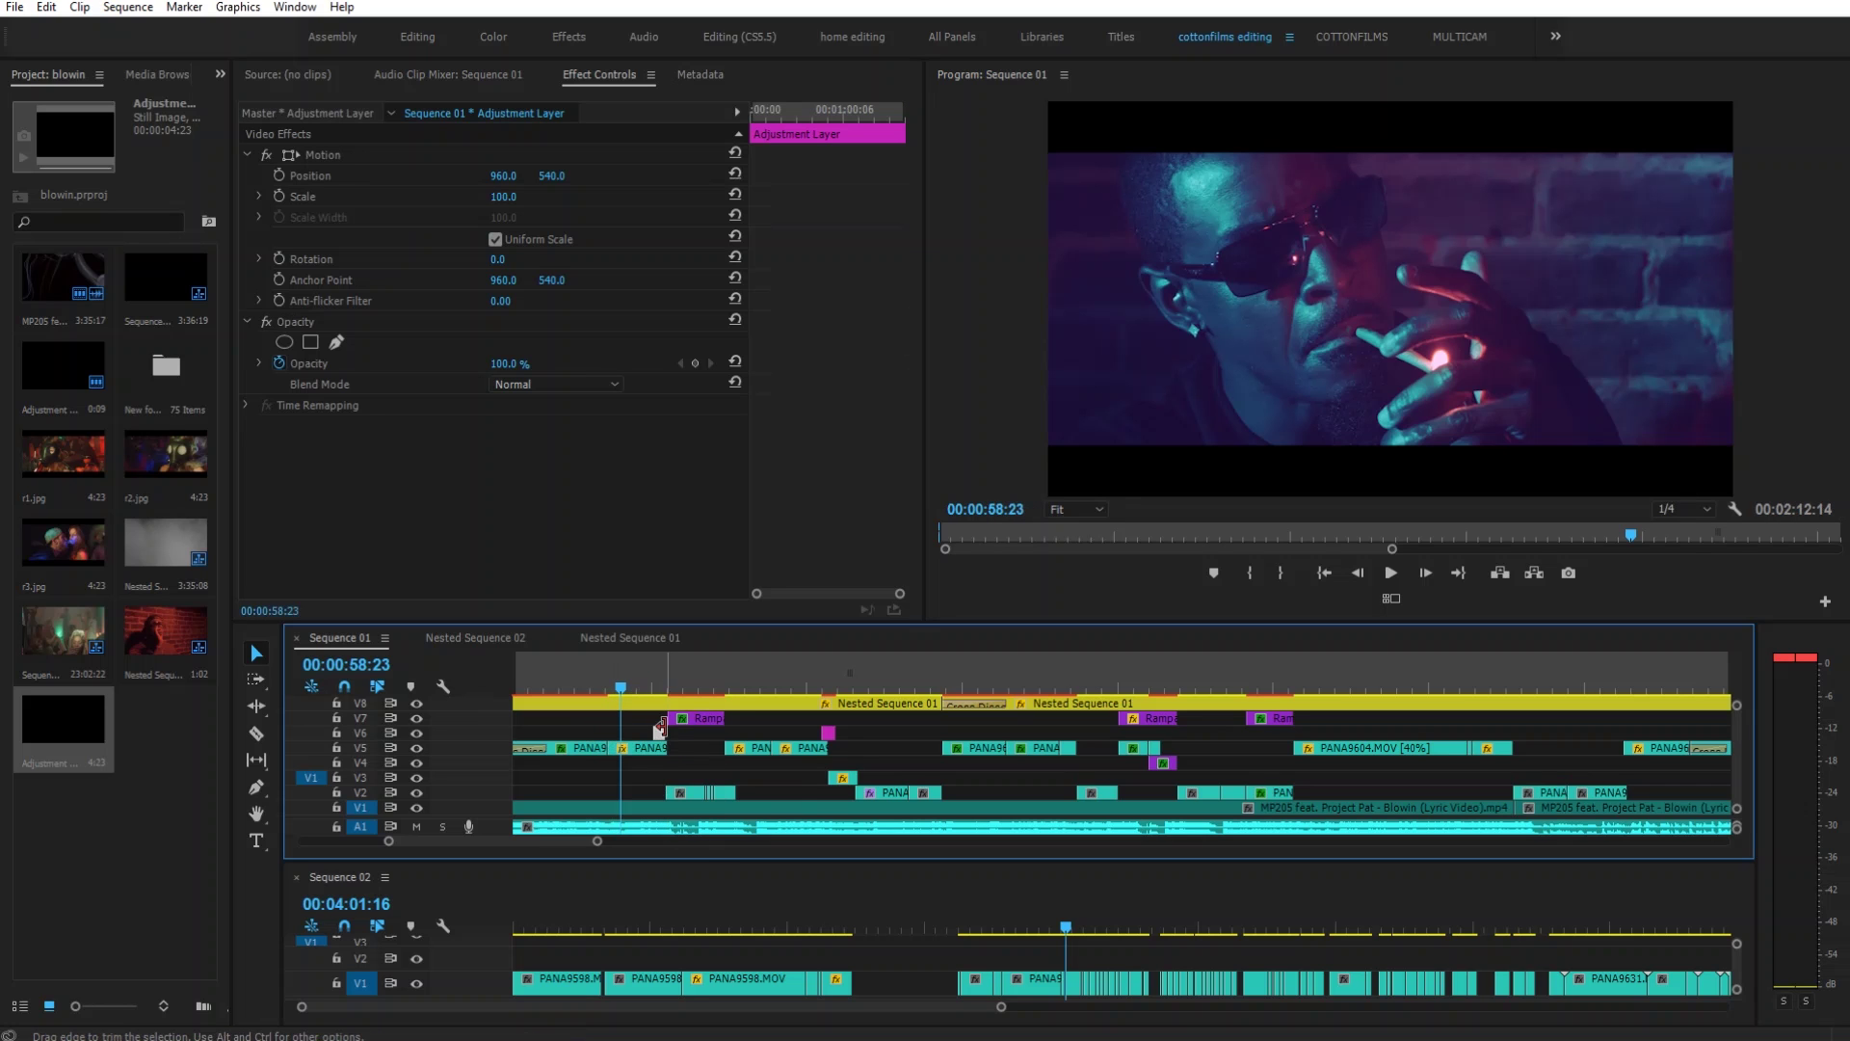
key("equal")
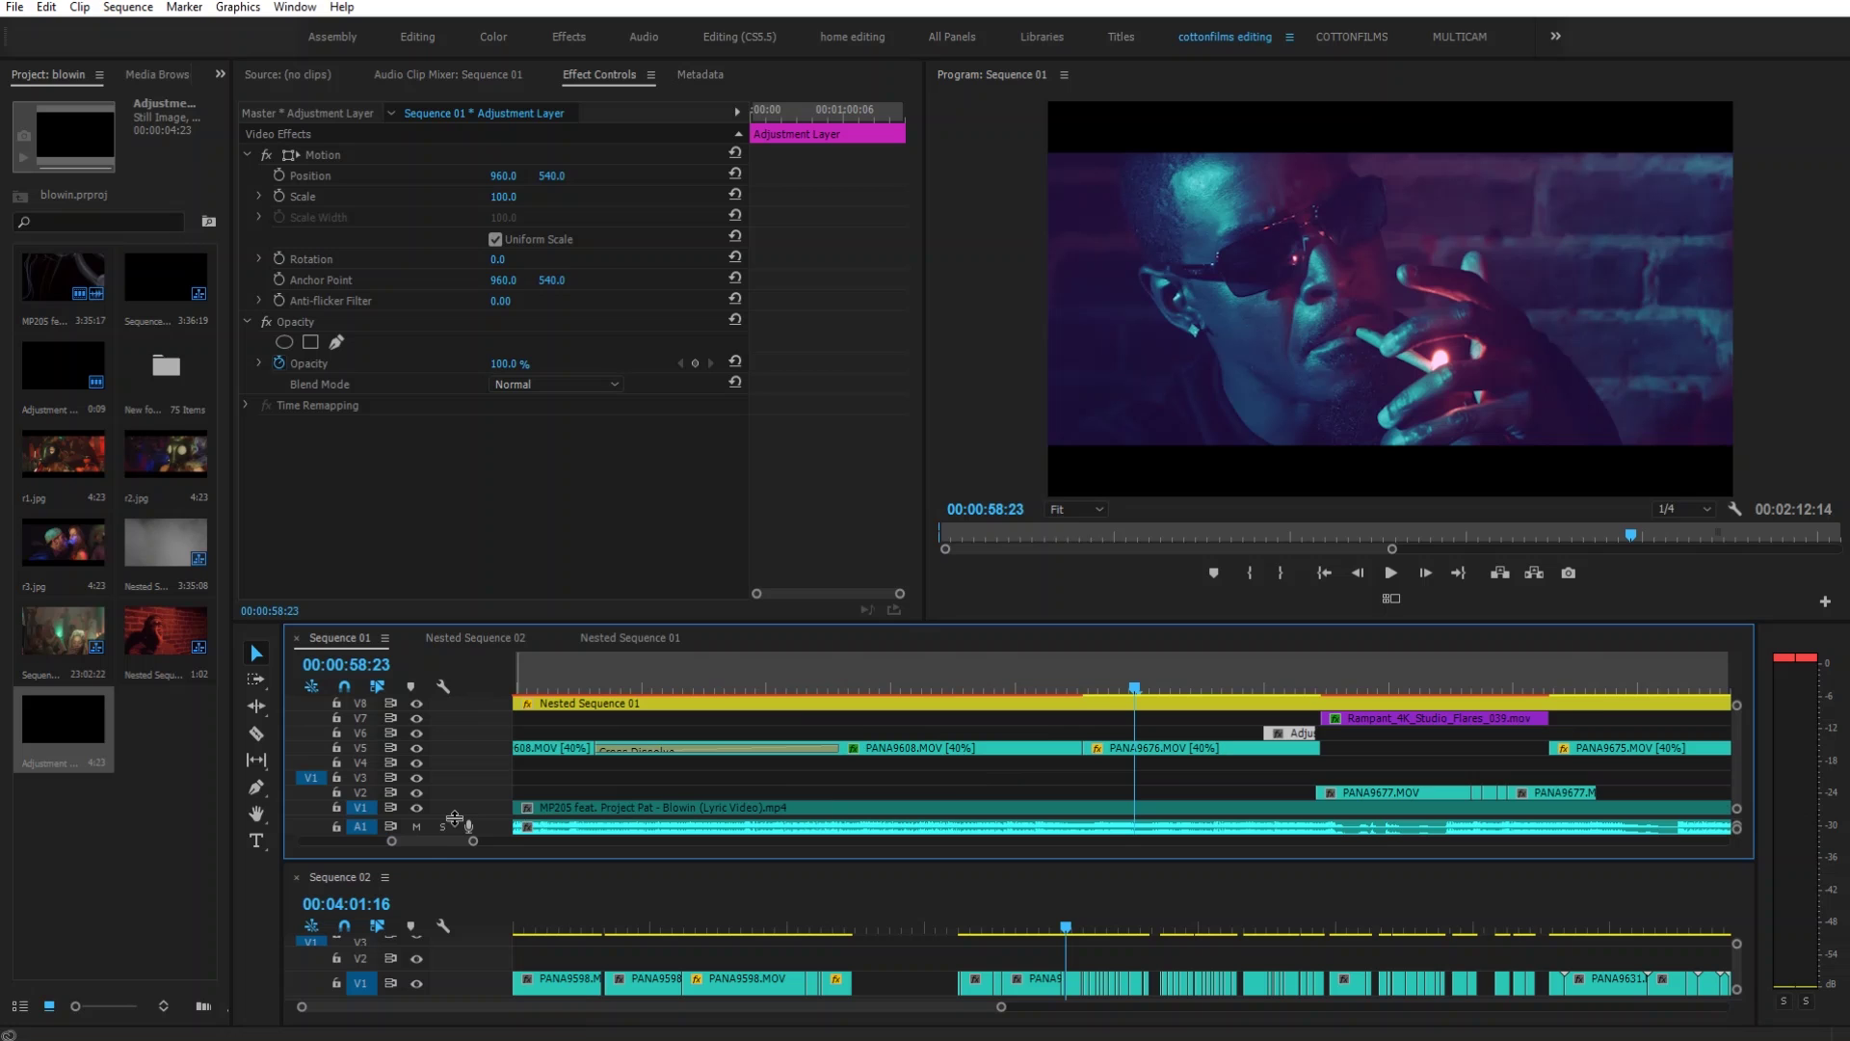
left_click_drag(441, 836, 449, 837)
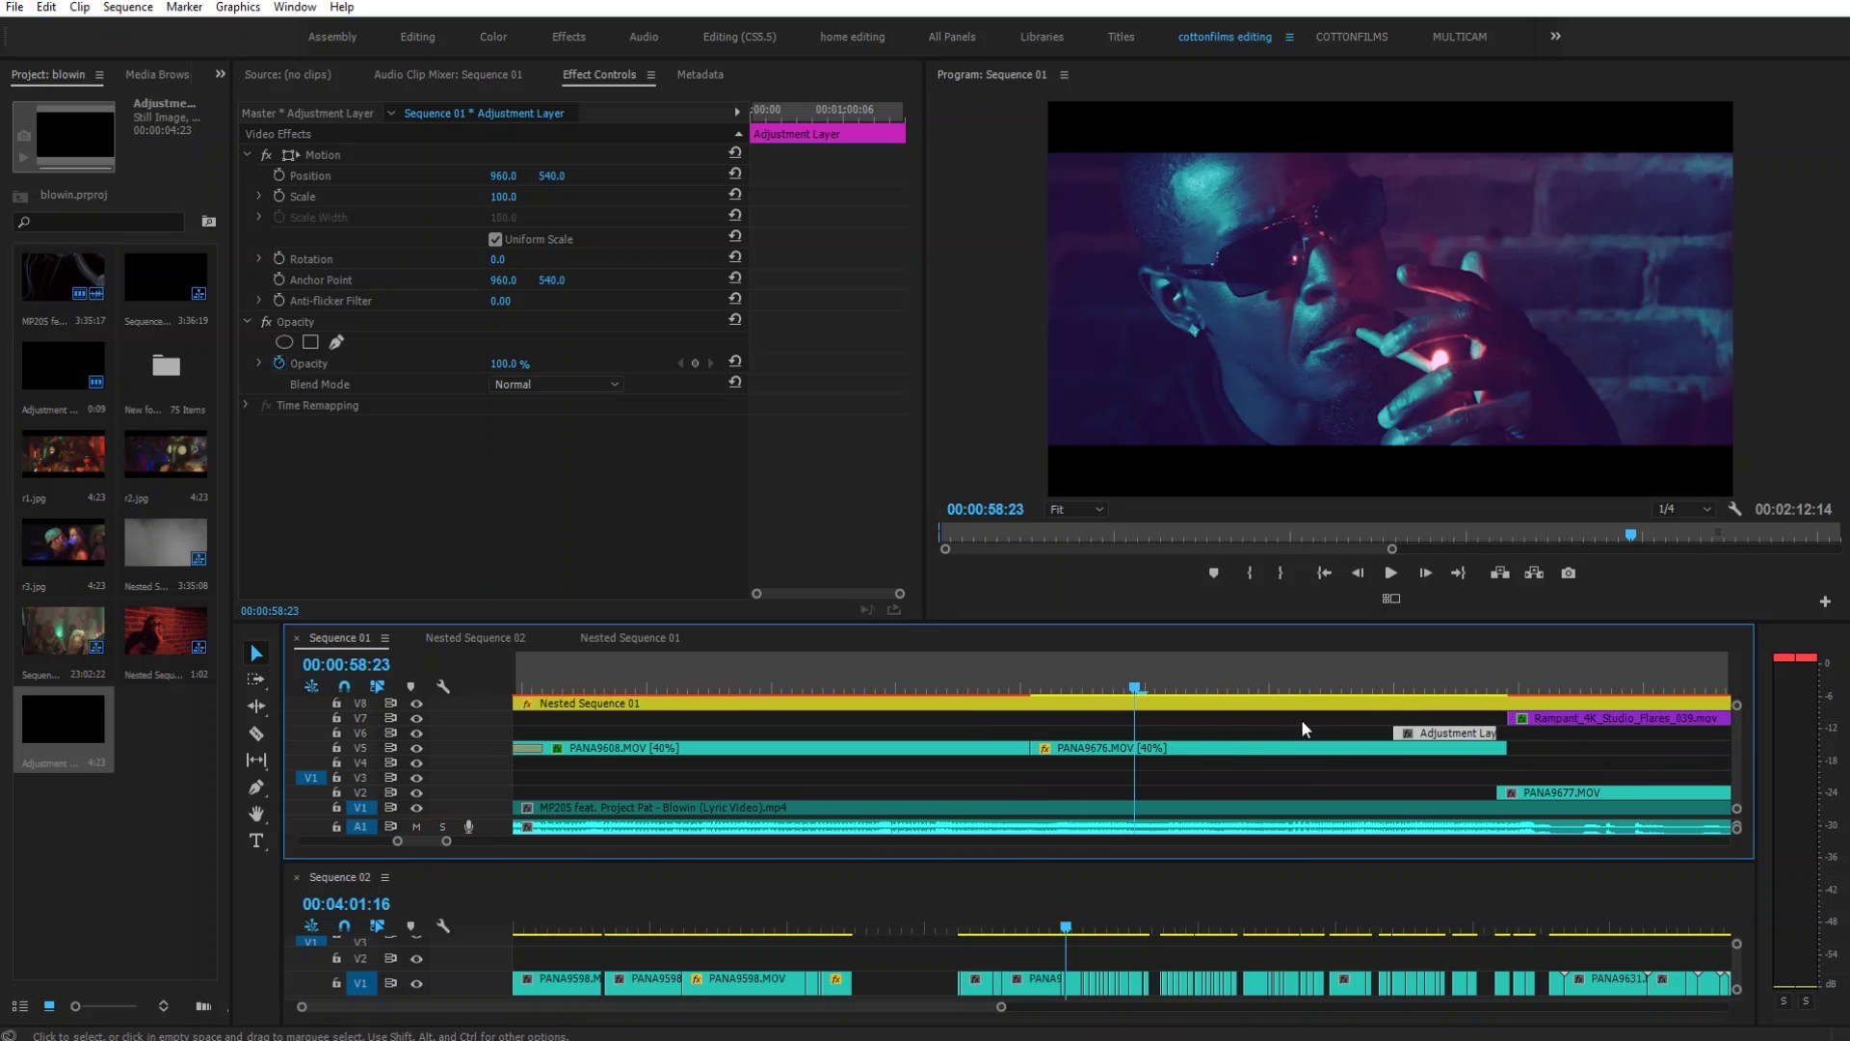
Set the playhead to 00:01:00:05 and slide the adjustment layer to start there
left_click(1403, 668)
left_click_drag(1402, 668, 1489, 668)
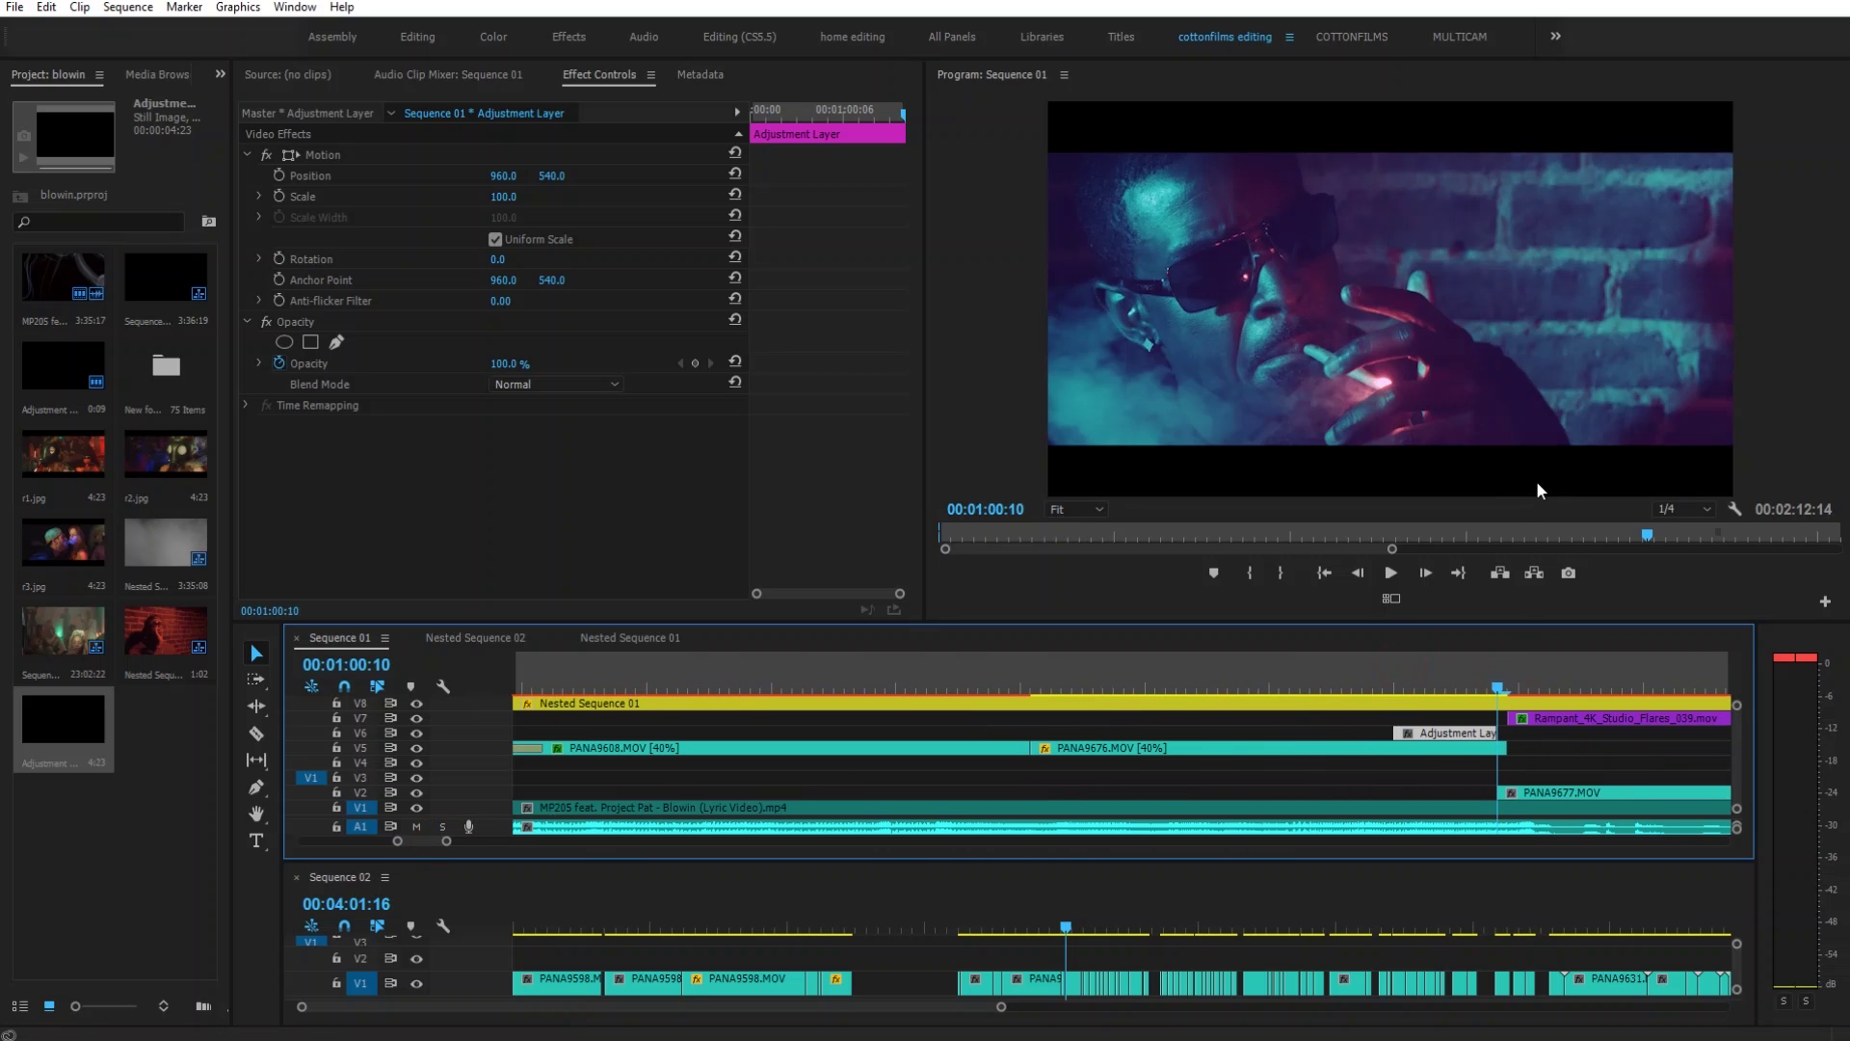
key("Left")
key("Left")
key("Left")
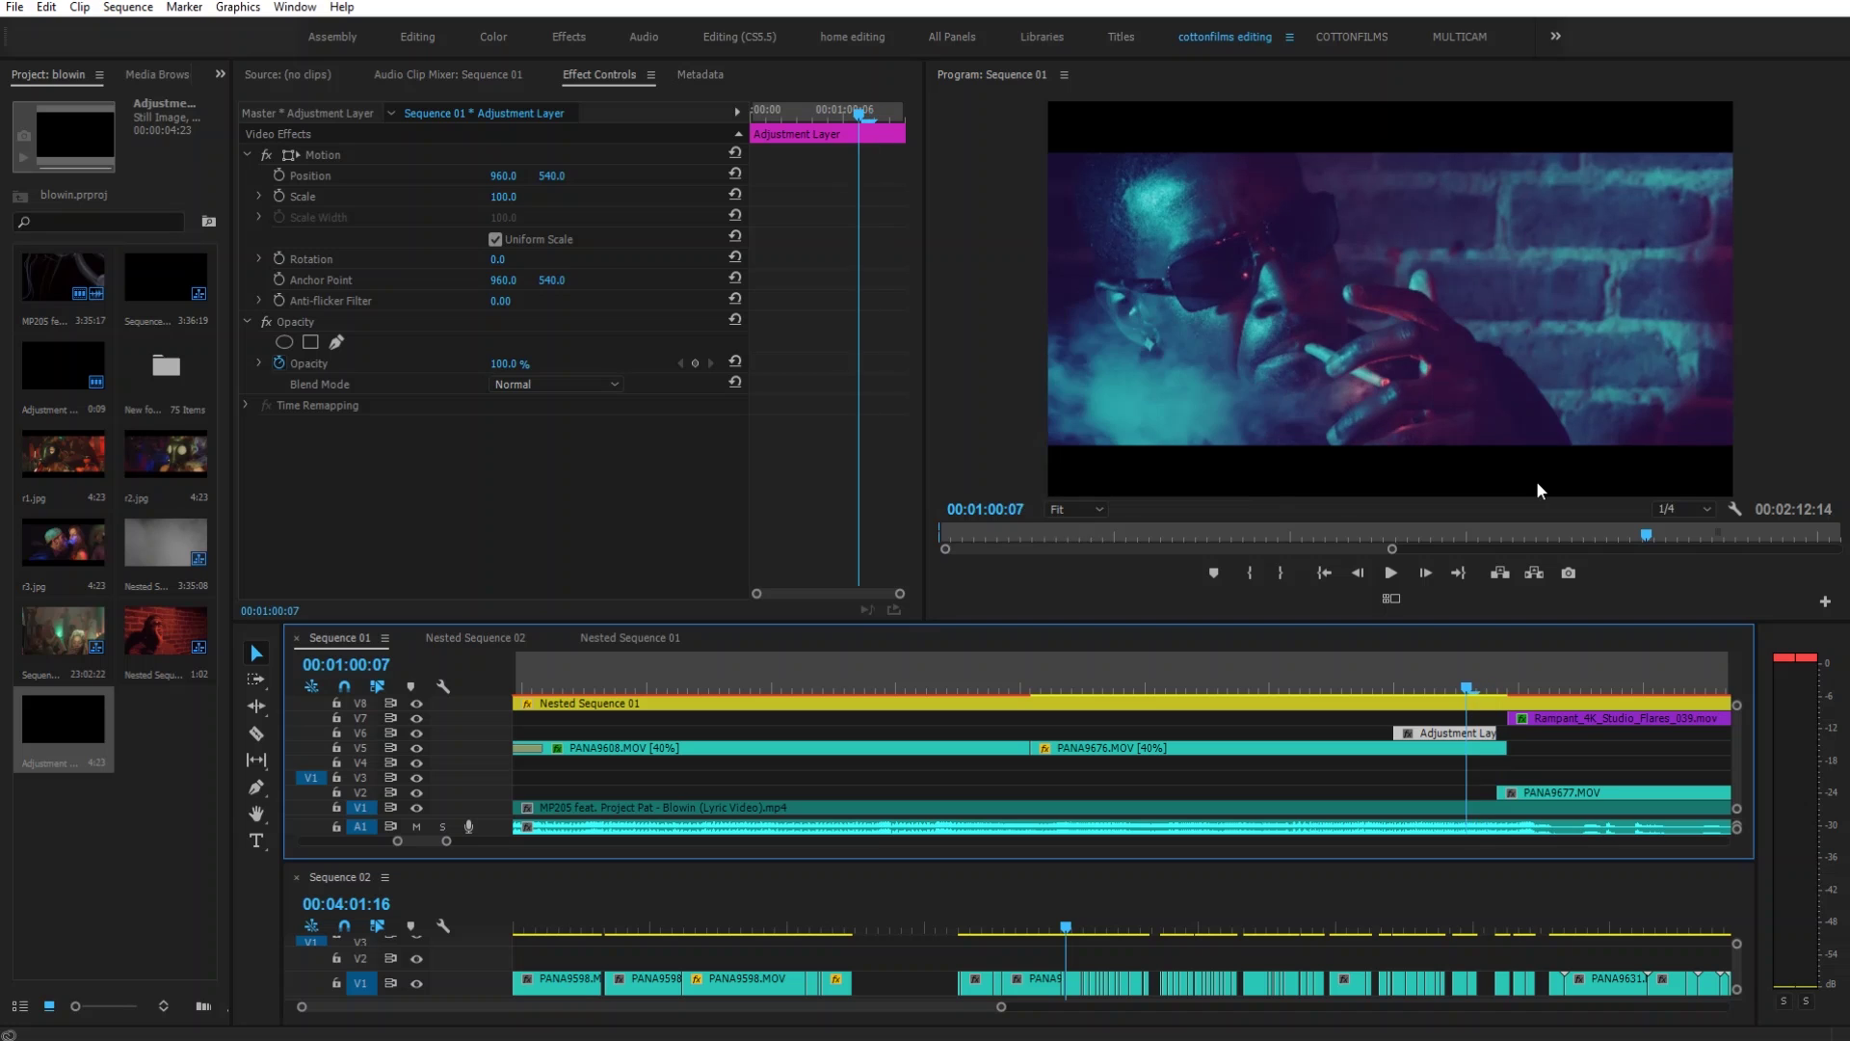
key("Left")
left_click_drag(1466, 735, 1492, 737)
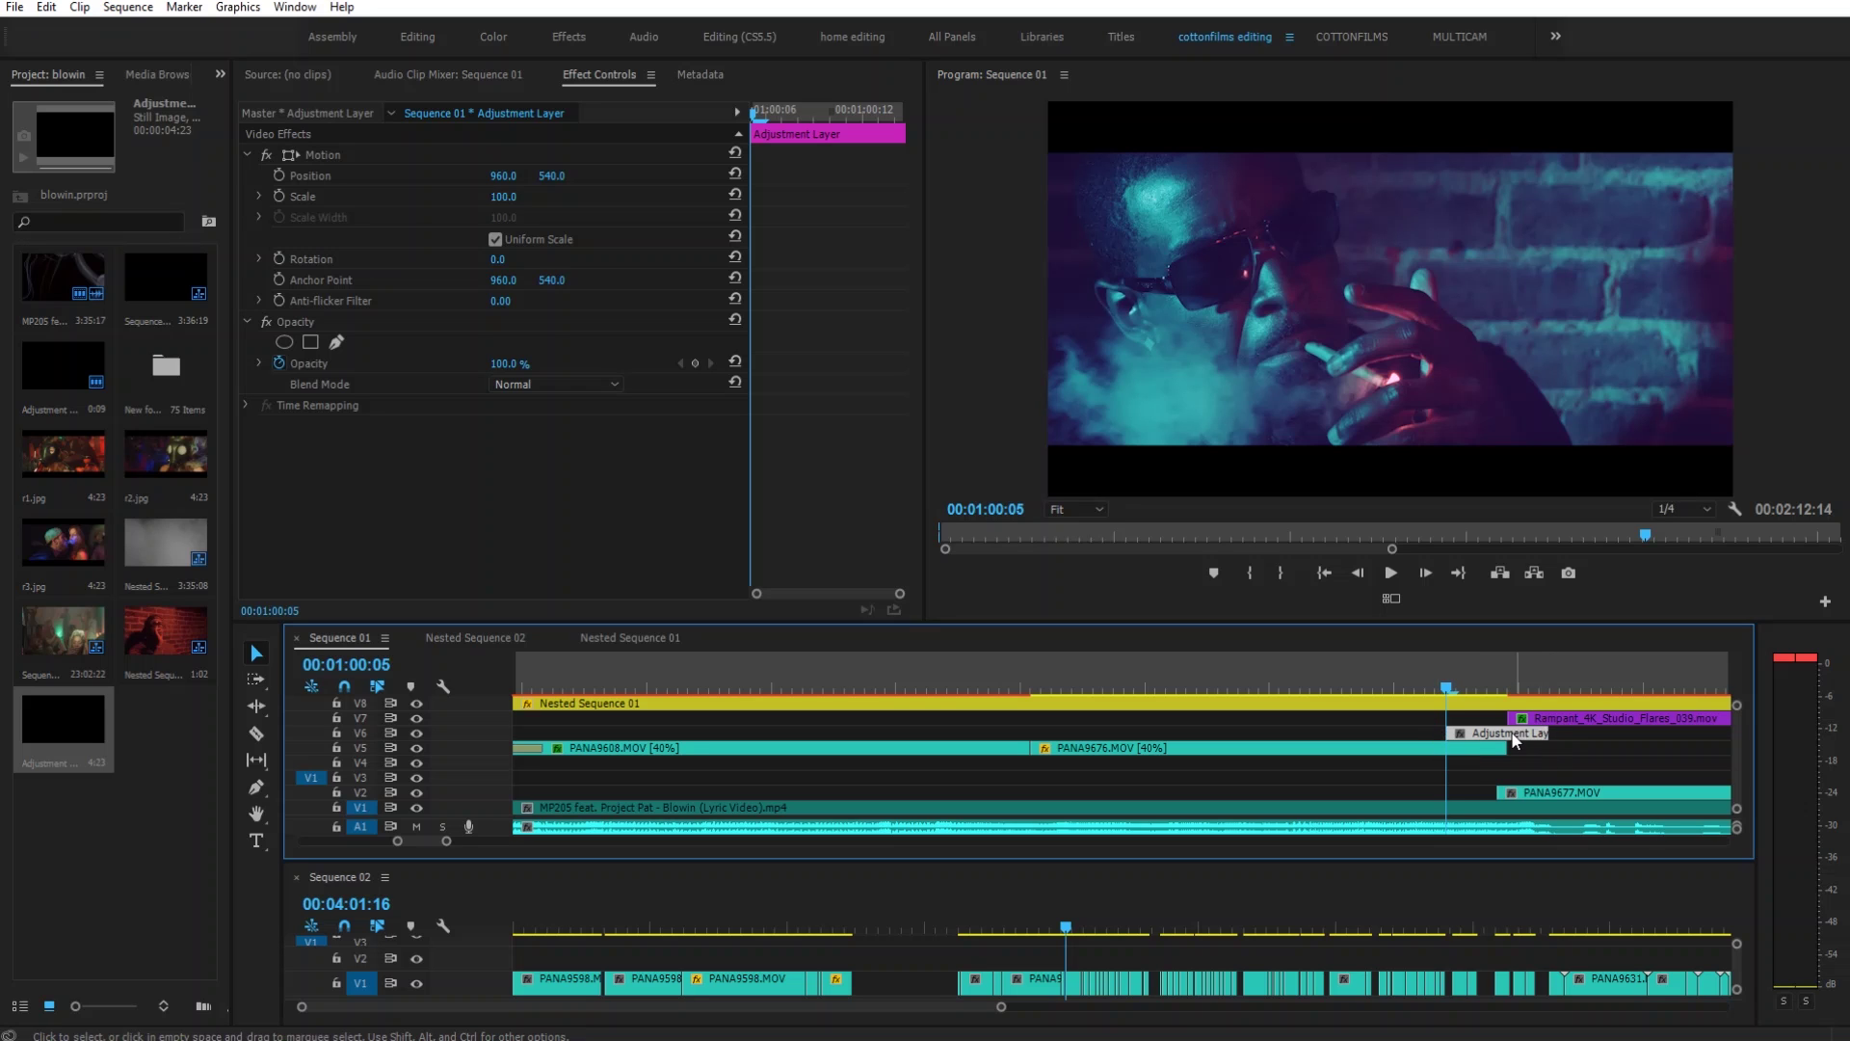
left_click(217, 72)
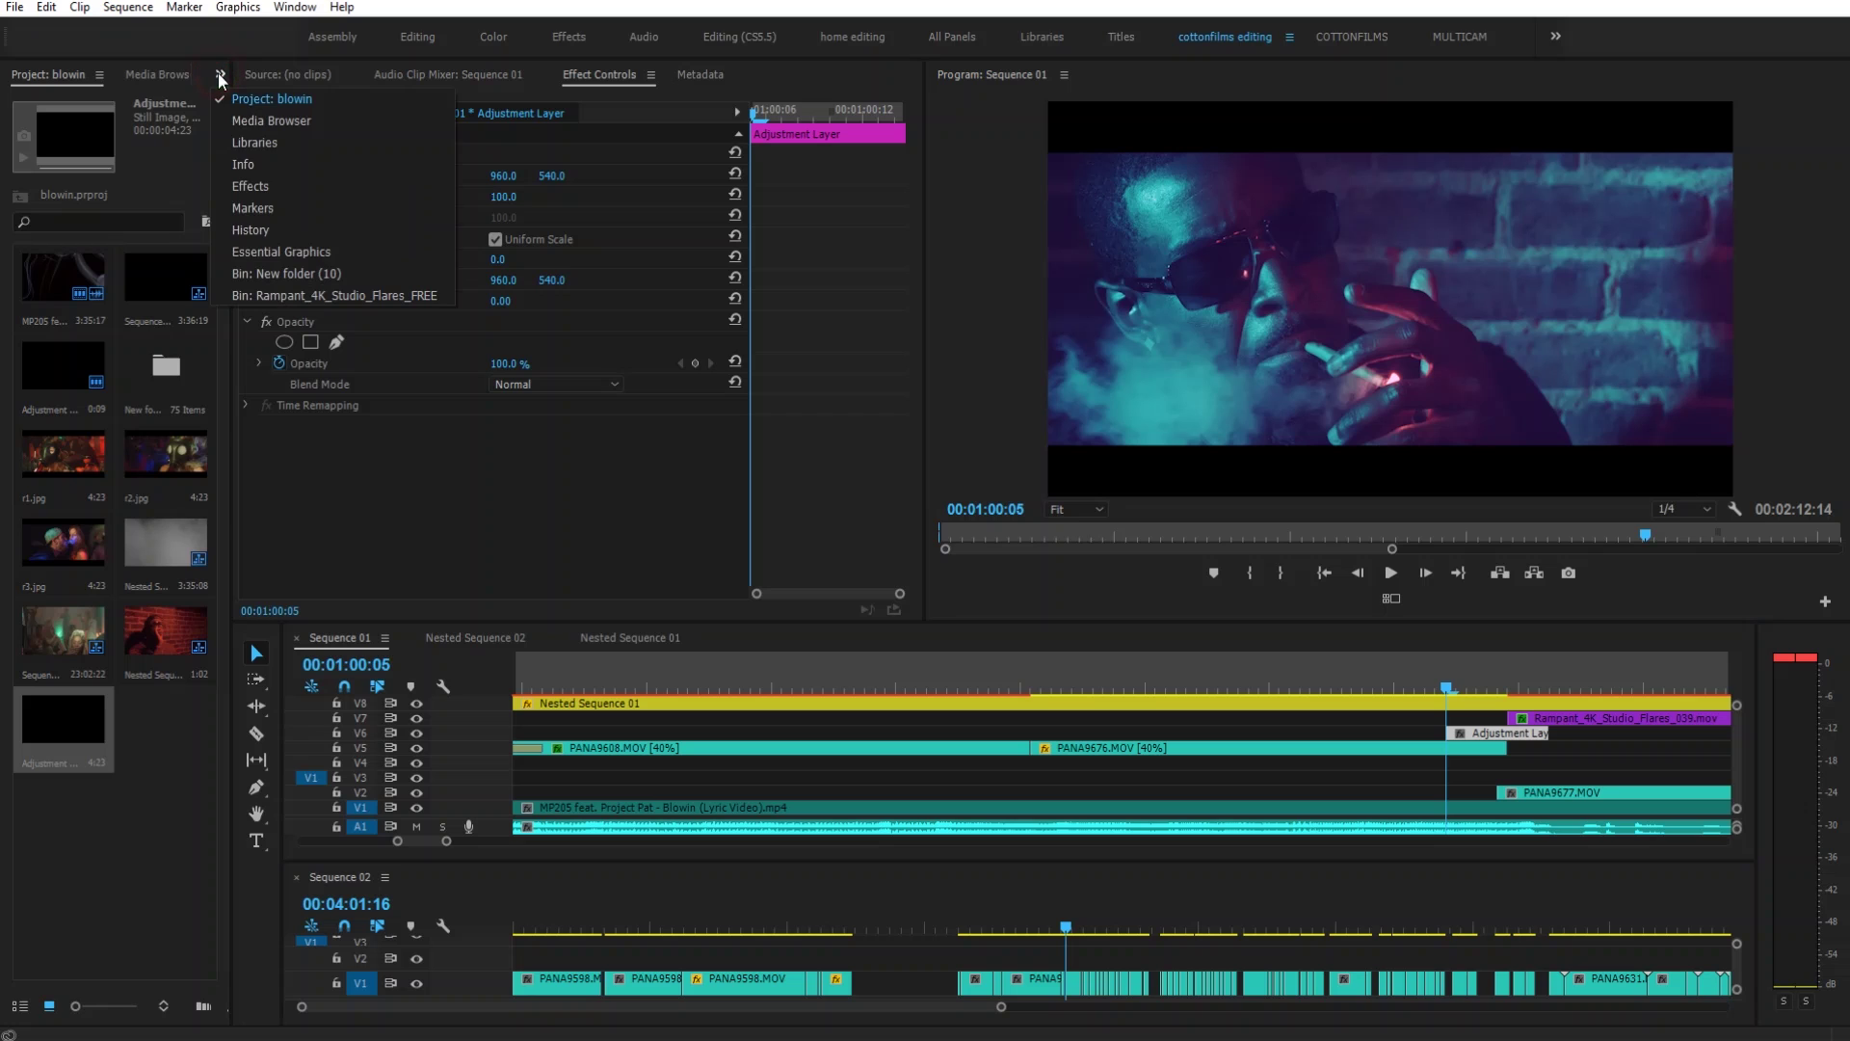
Search the Effects panel for 'dir' and apply Directional Blur to the adjustment layer
left_click(275, 189)
left_click(107, 102)
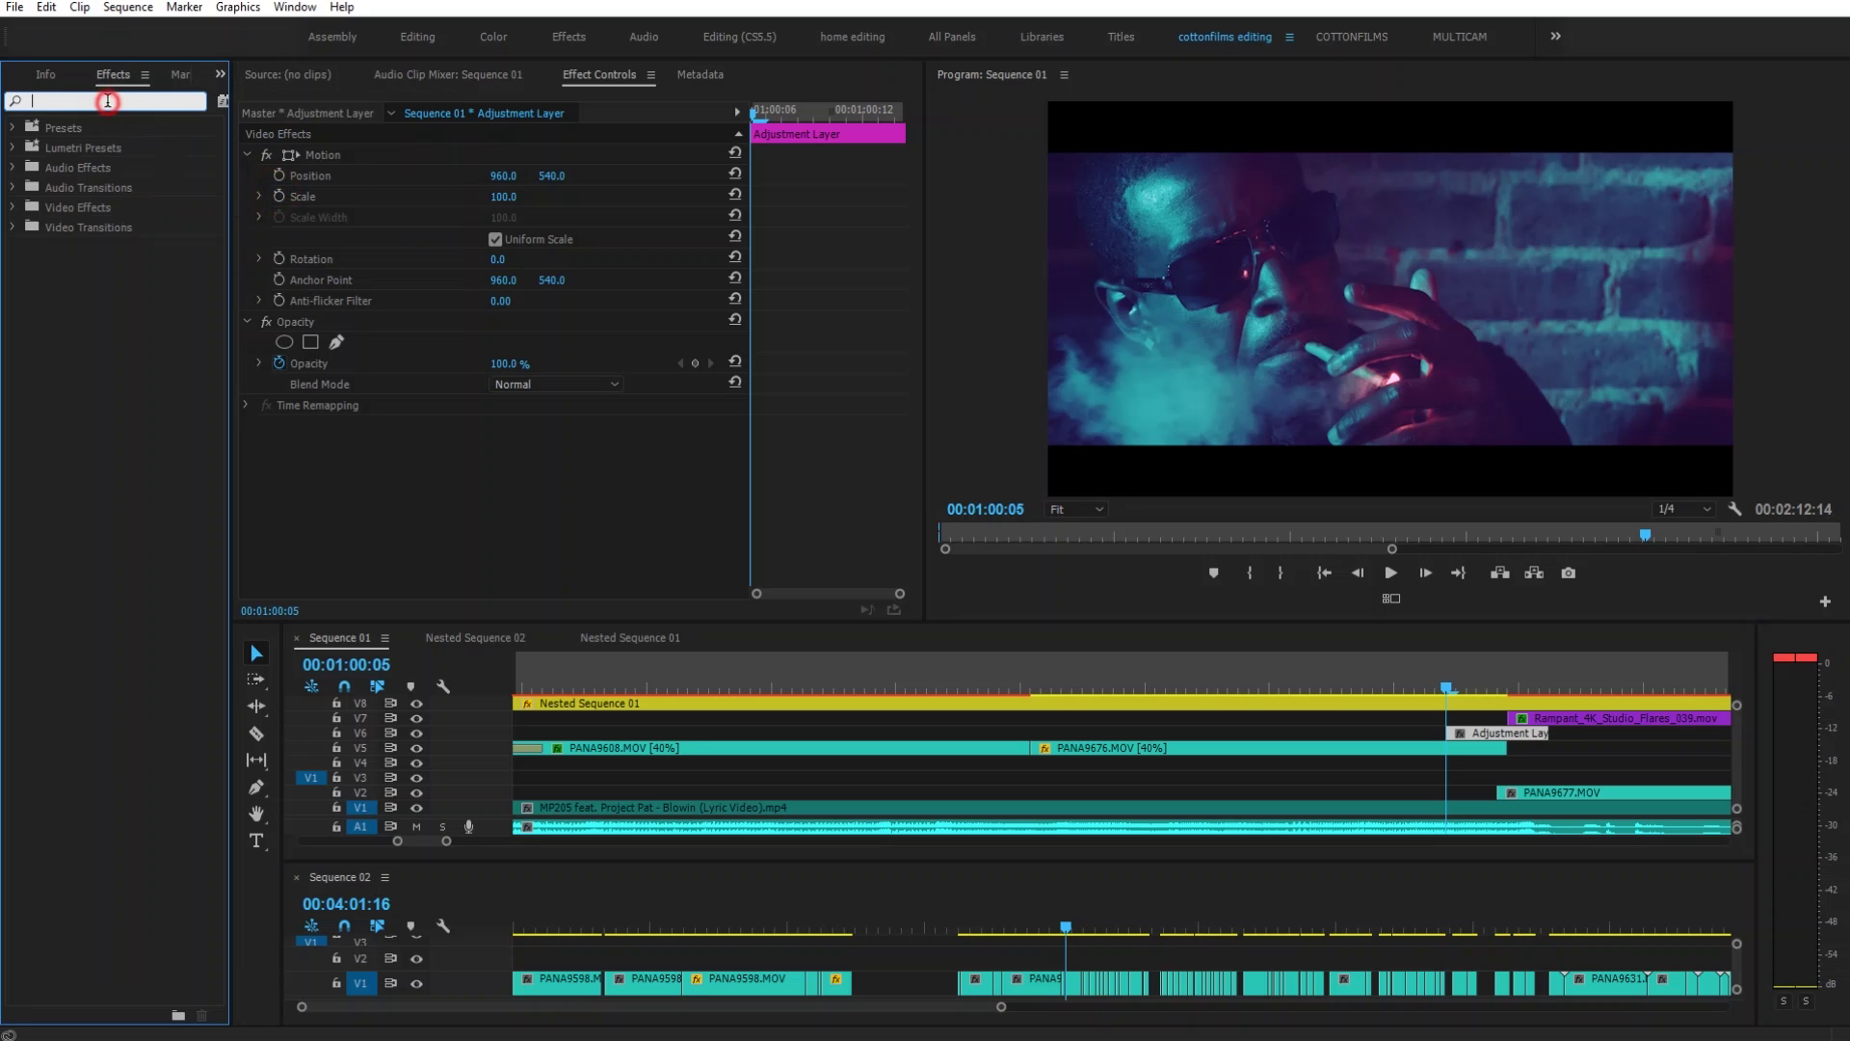
type("dir")
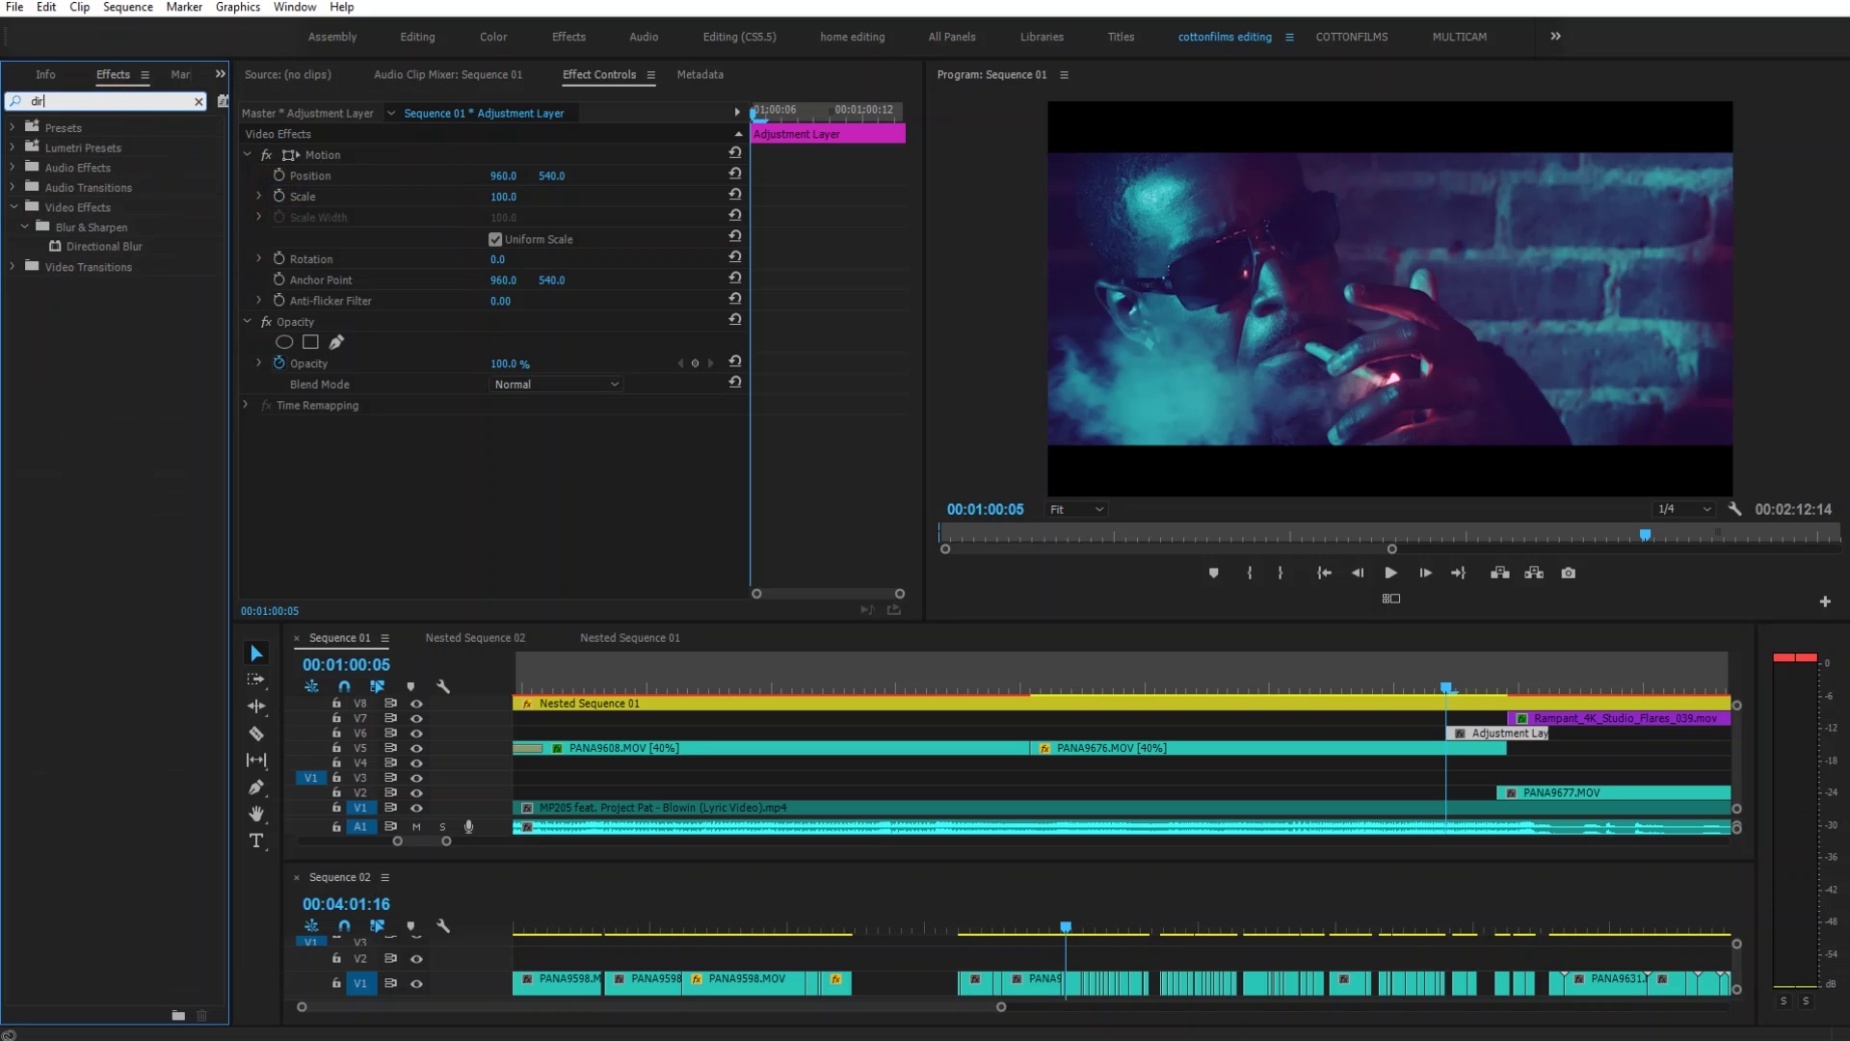
left_click_drag(95, 247, 1487, 742)
double_click(106, 104)
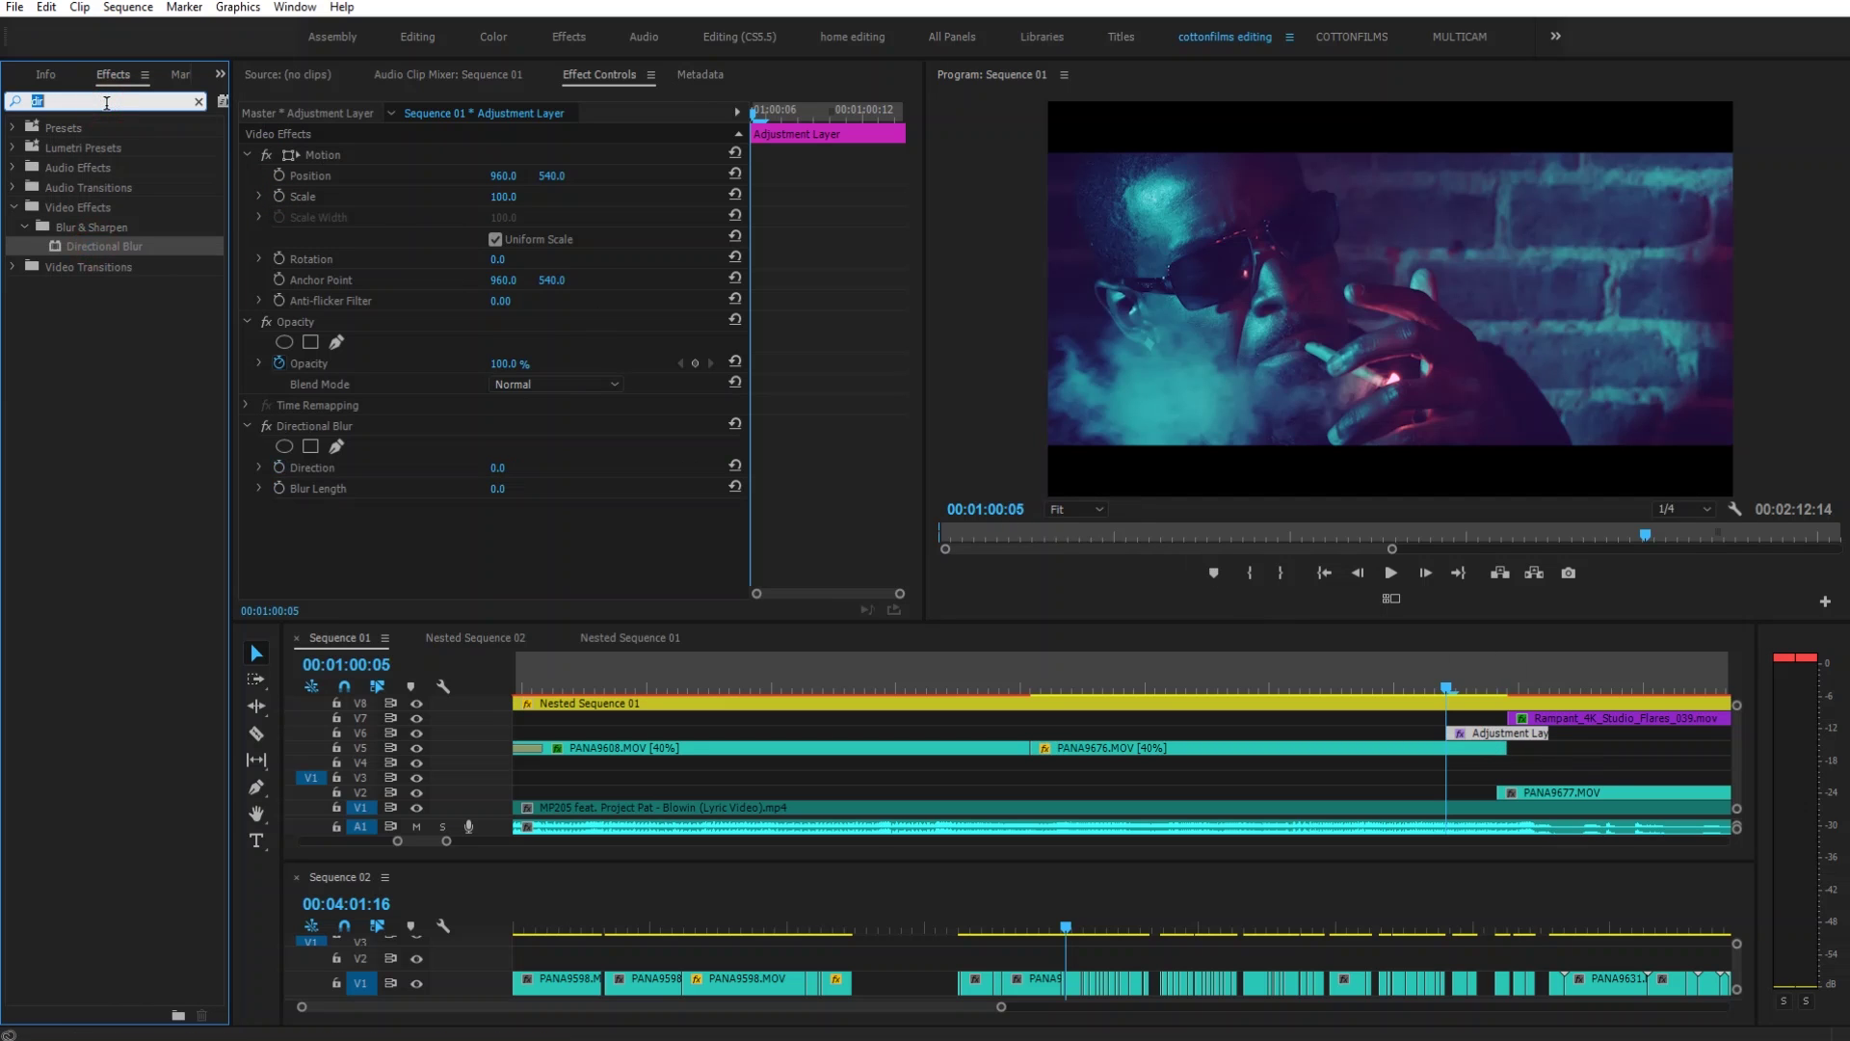
Search for 'colo' and apply Color Balance (HLS) to the adjustment layer
type("color")
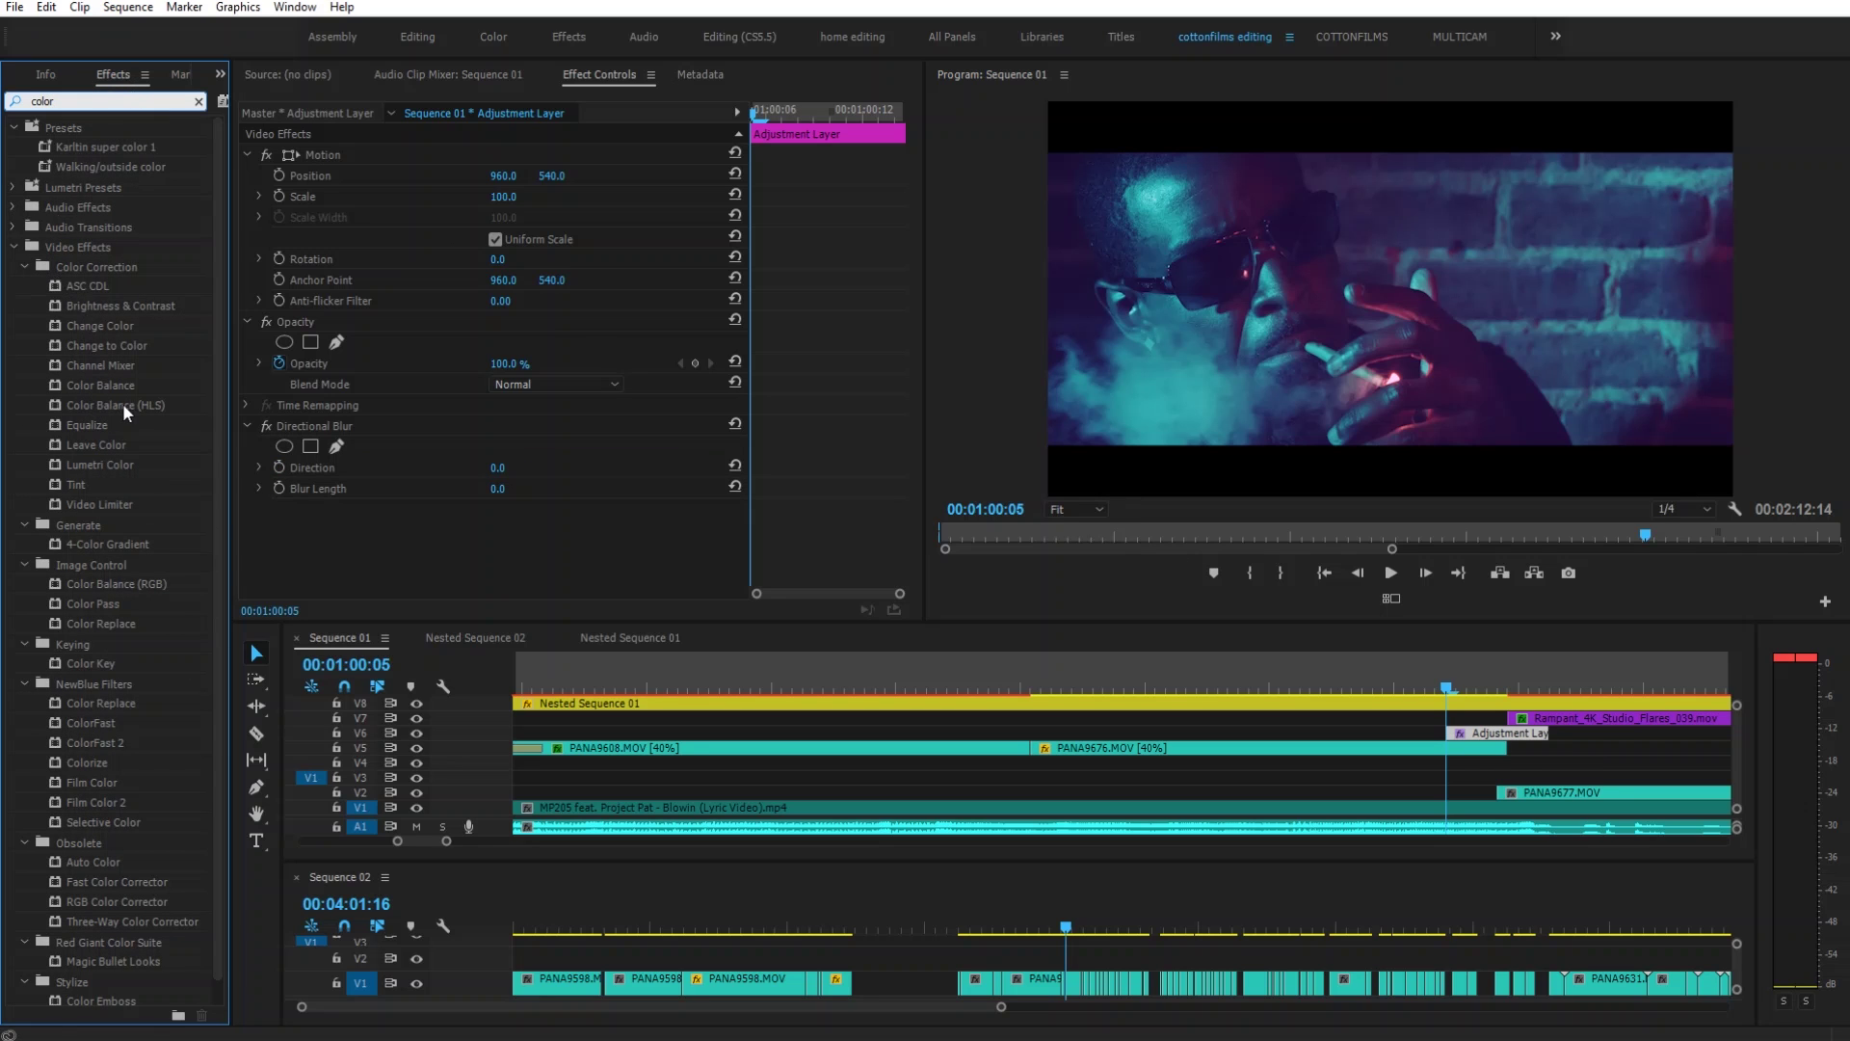
left_click_drag(67, 405, 1521, 742)
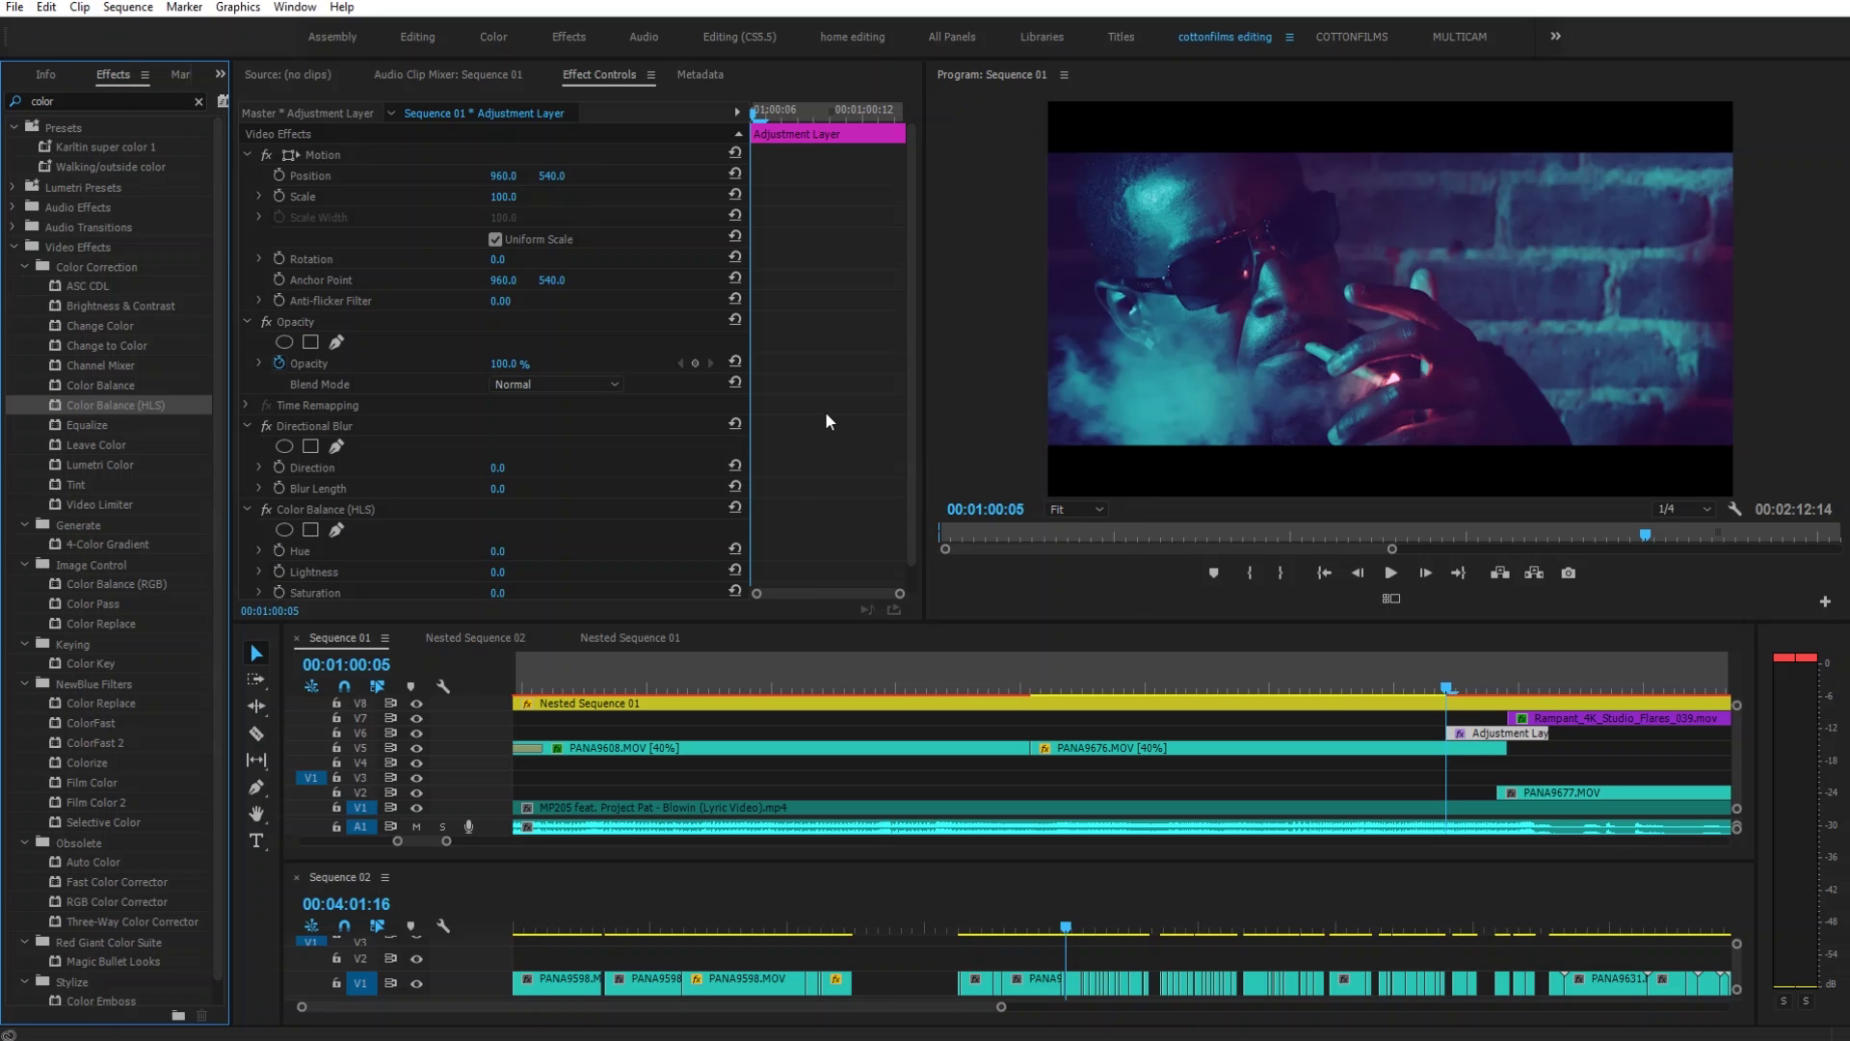
scroll(825, 411, "down", 1)
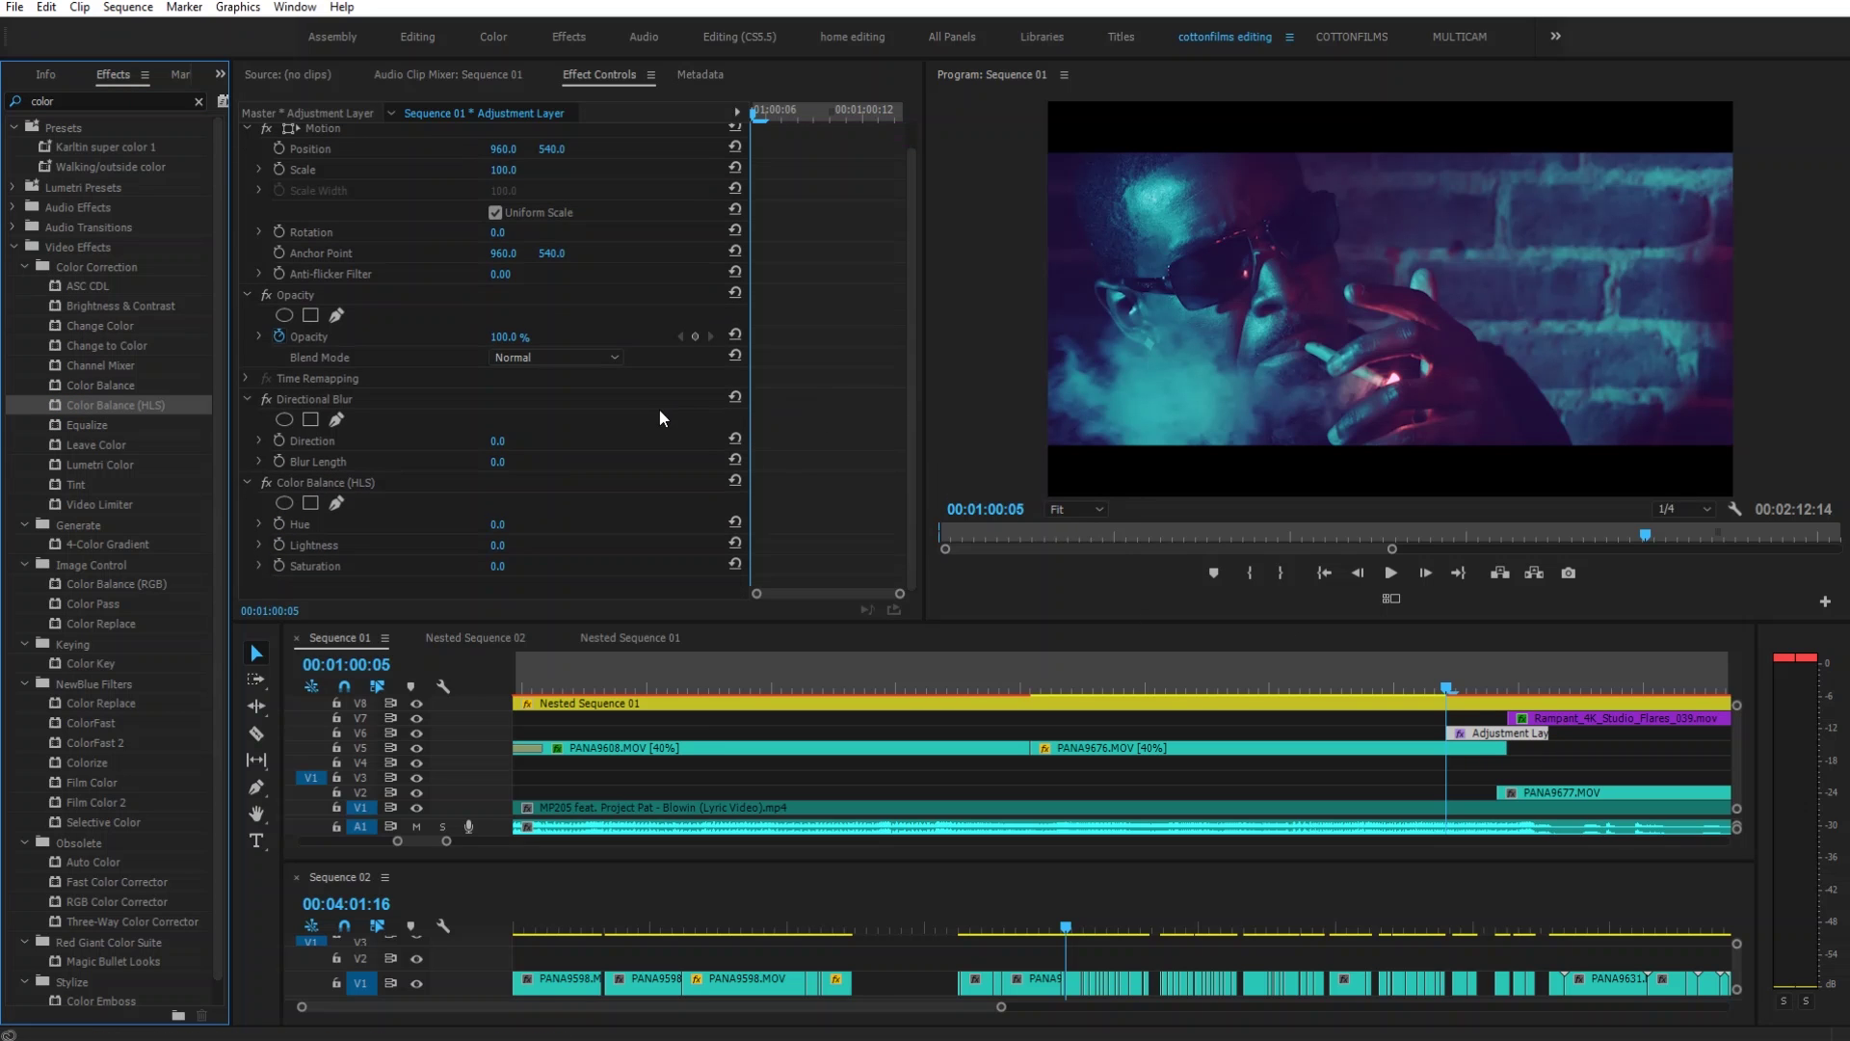
Keyframe Directional Blur Direction and Blur Length at 00:01:00:05 and 00:01:00:10
left_click(280, 460)
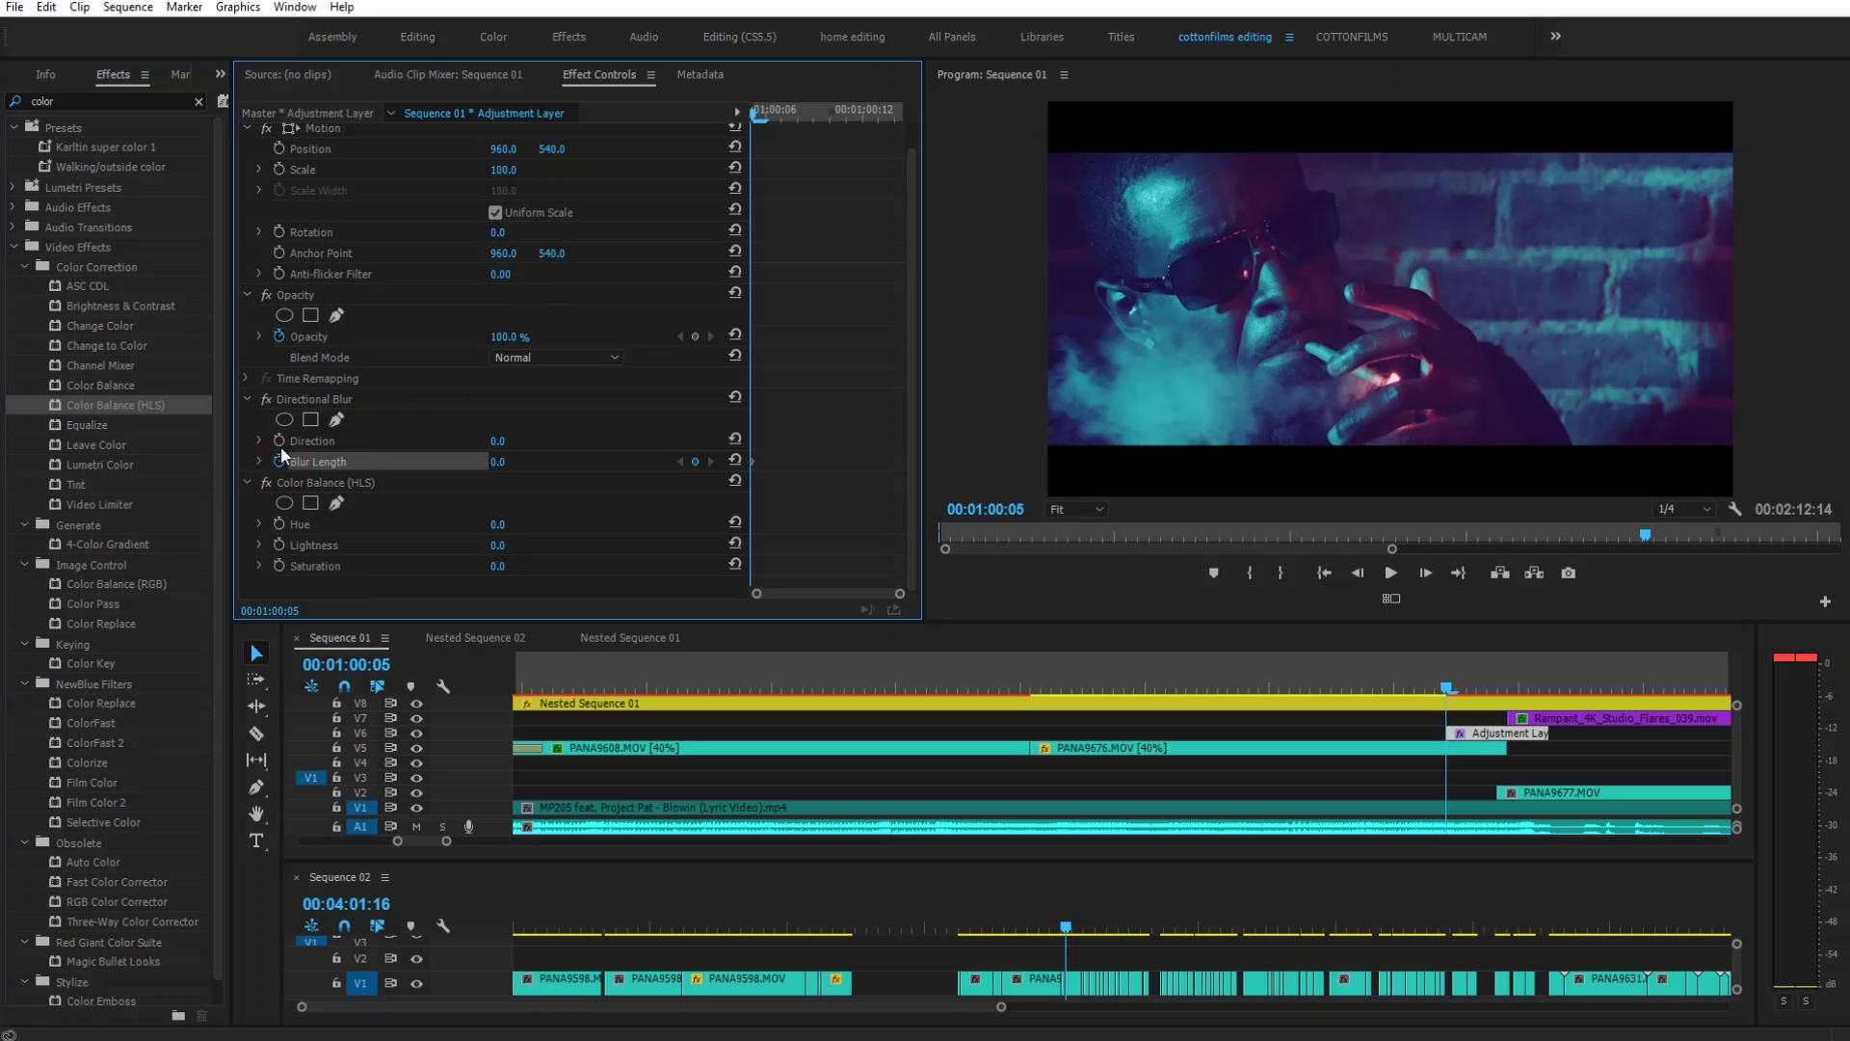
left_click(278, 441)
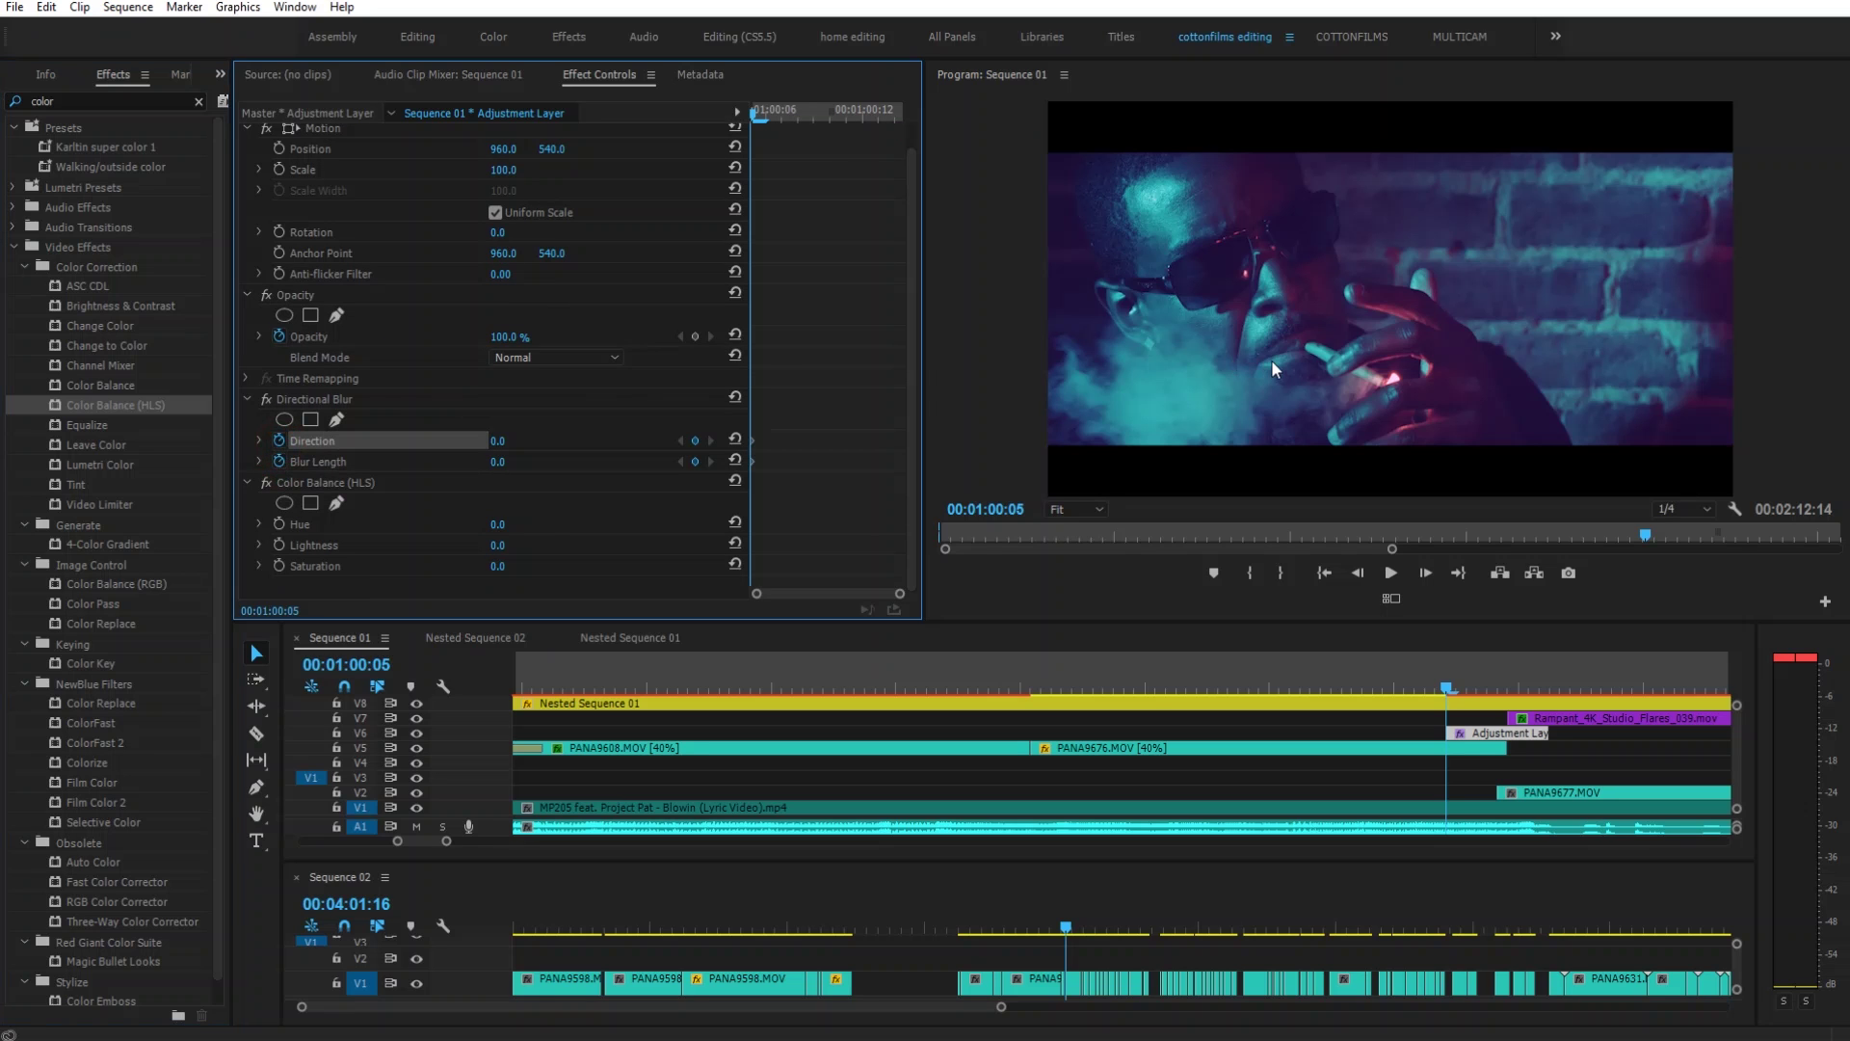
key("Right")
key("Right")
key("Right")
key("Right")
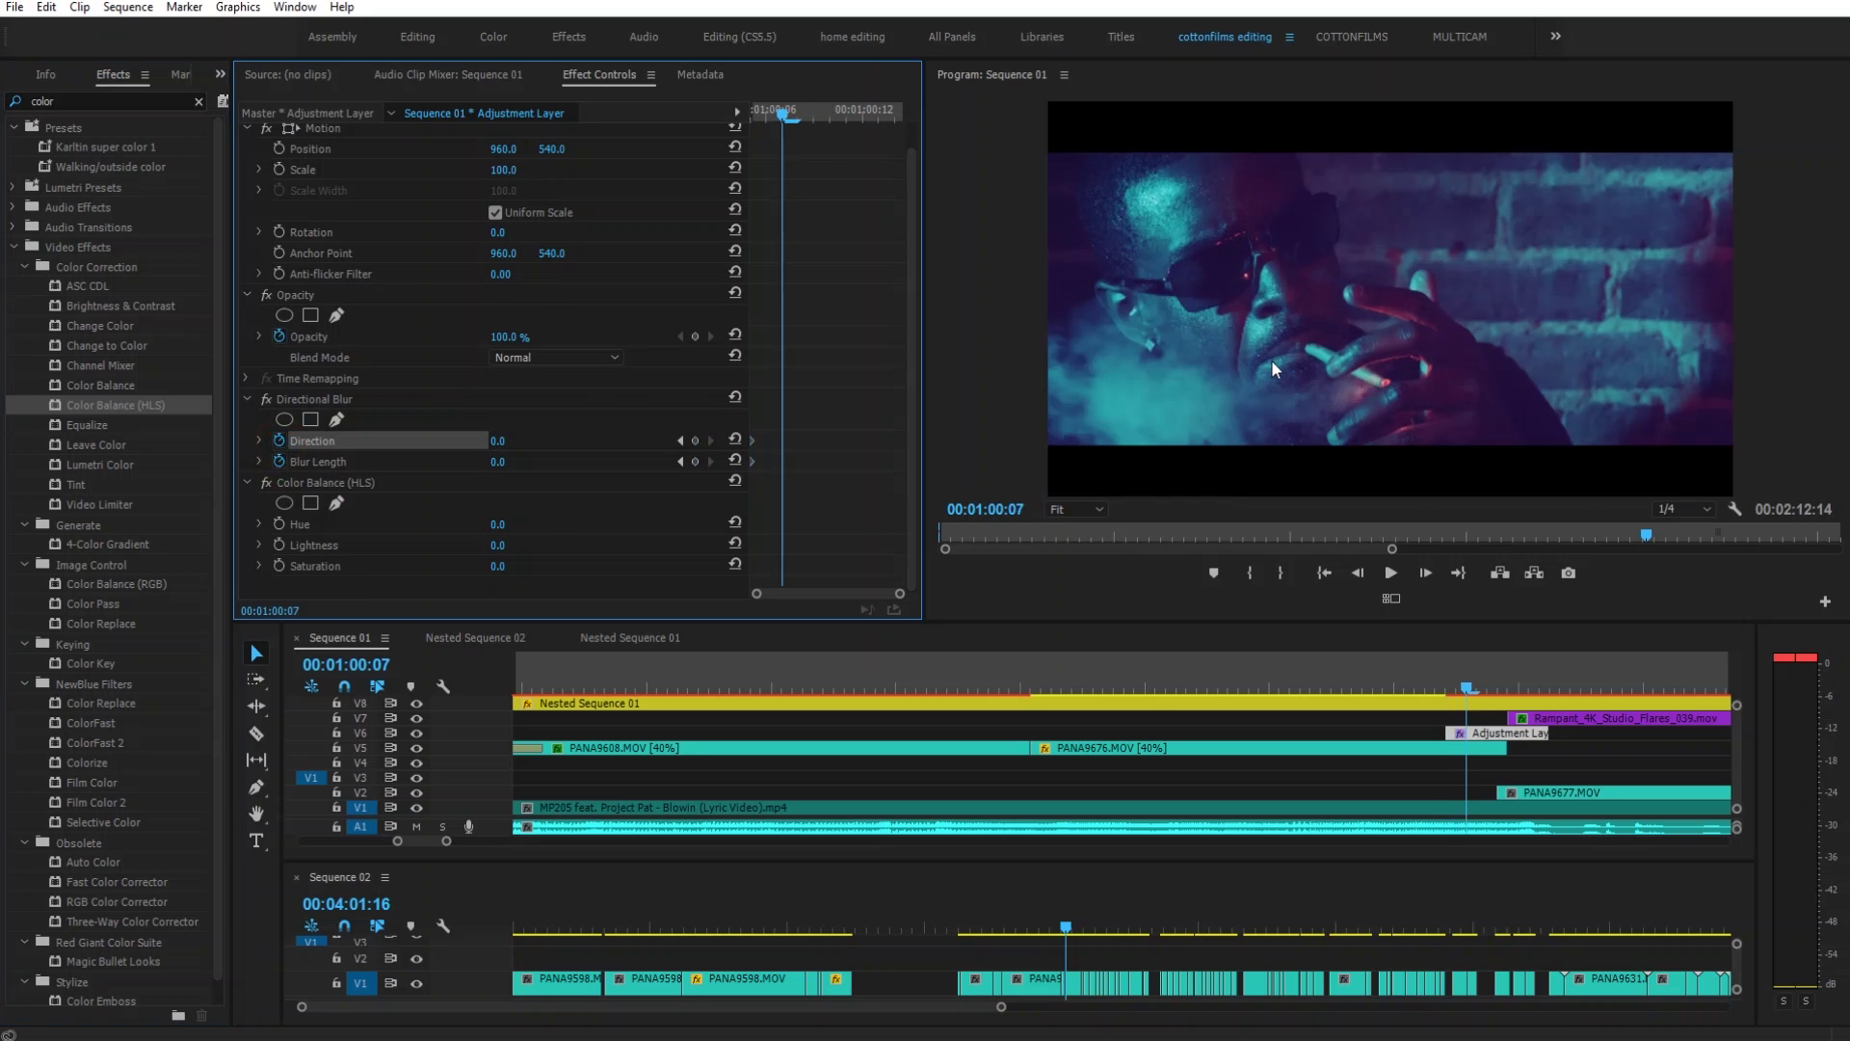
key("Right")
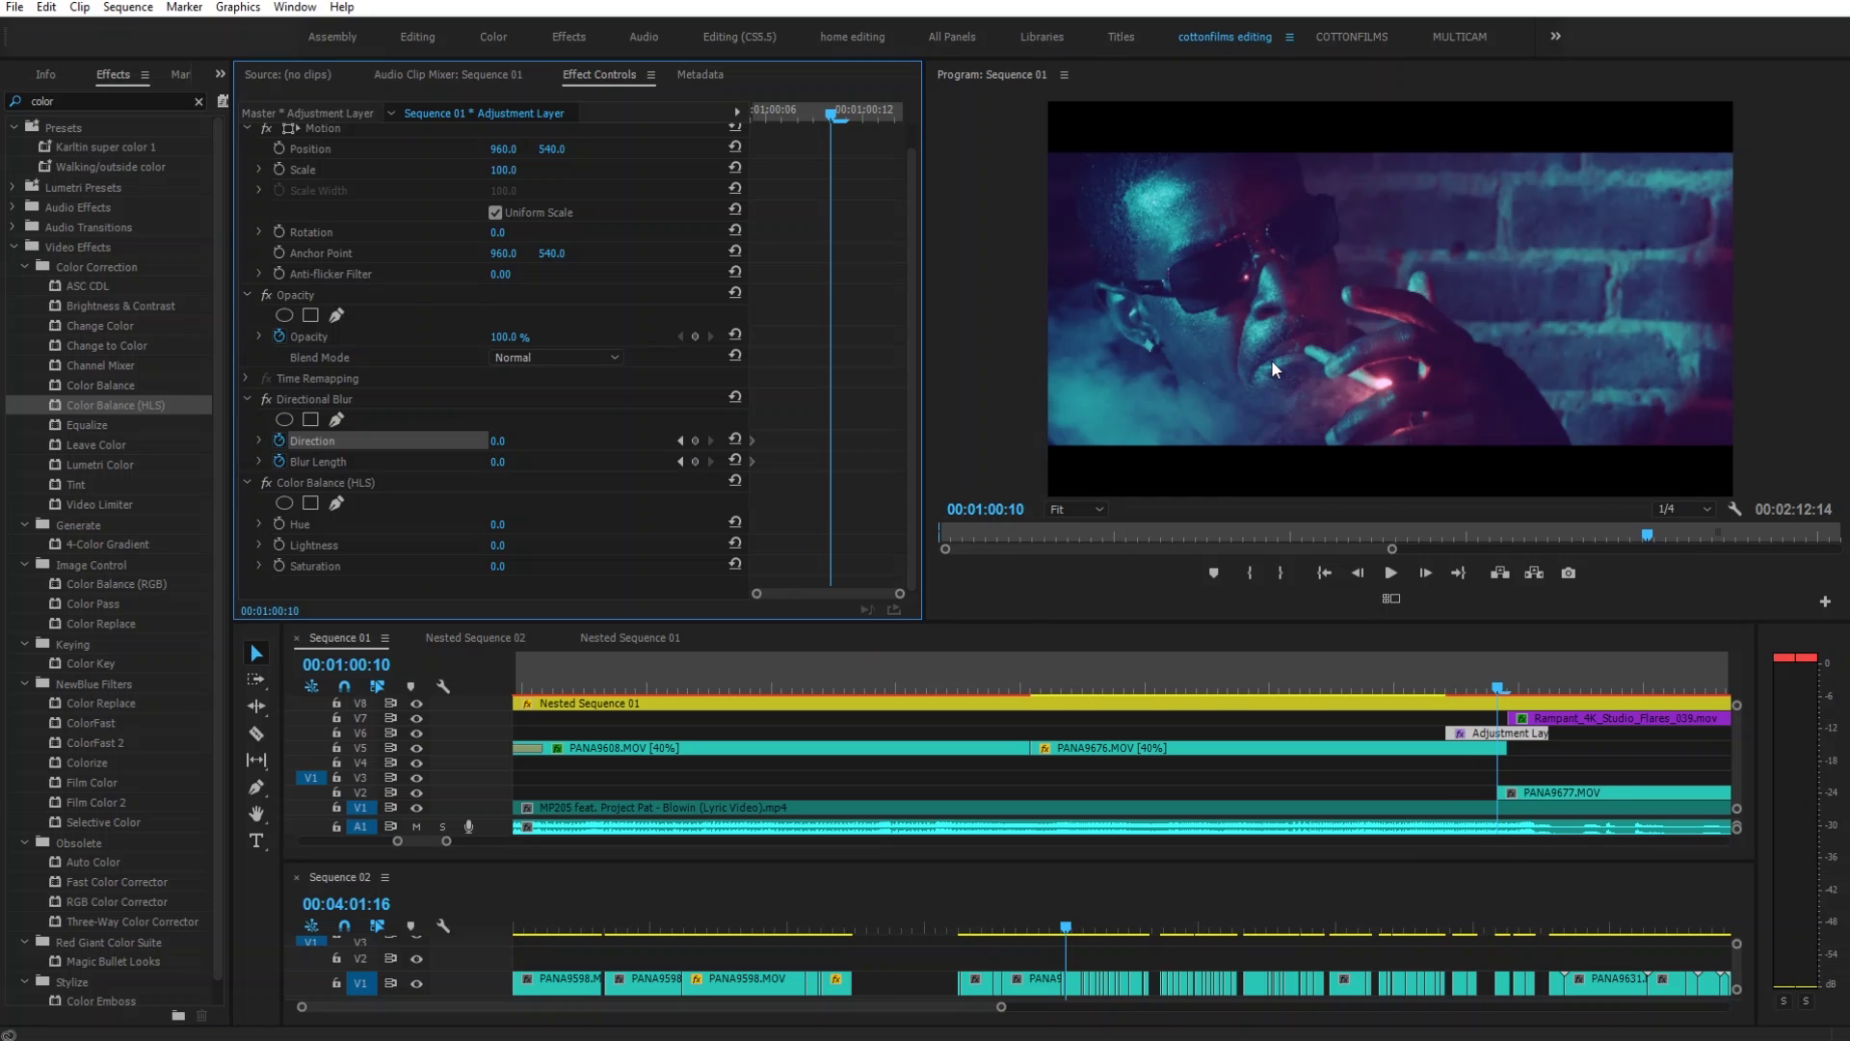
left_click(698, 461)
left_click(698, 442)
Add Direction and Blur Length keyframes at 00:01:00:15, then return to the 00:01:00:10 keyframe
key("Right")
key("Right")
key("Right")
key("Right")
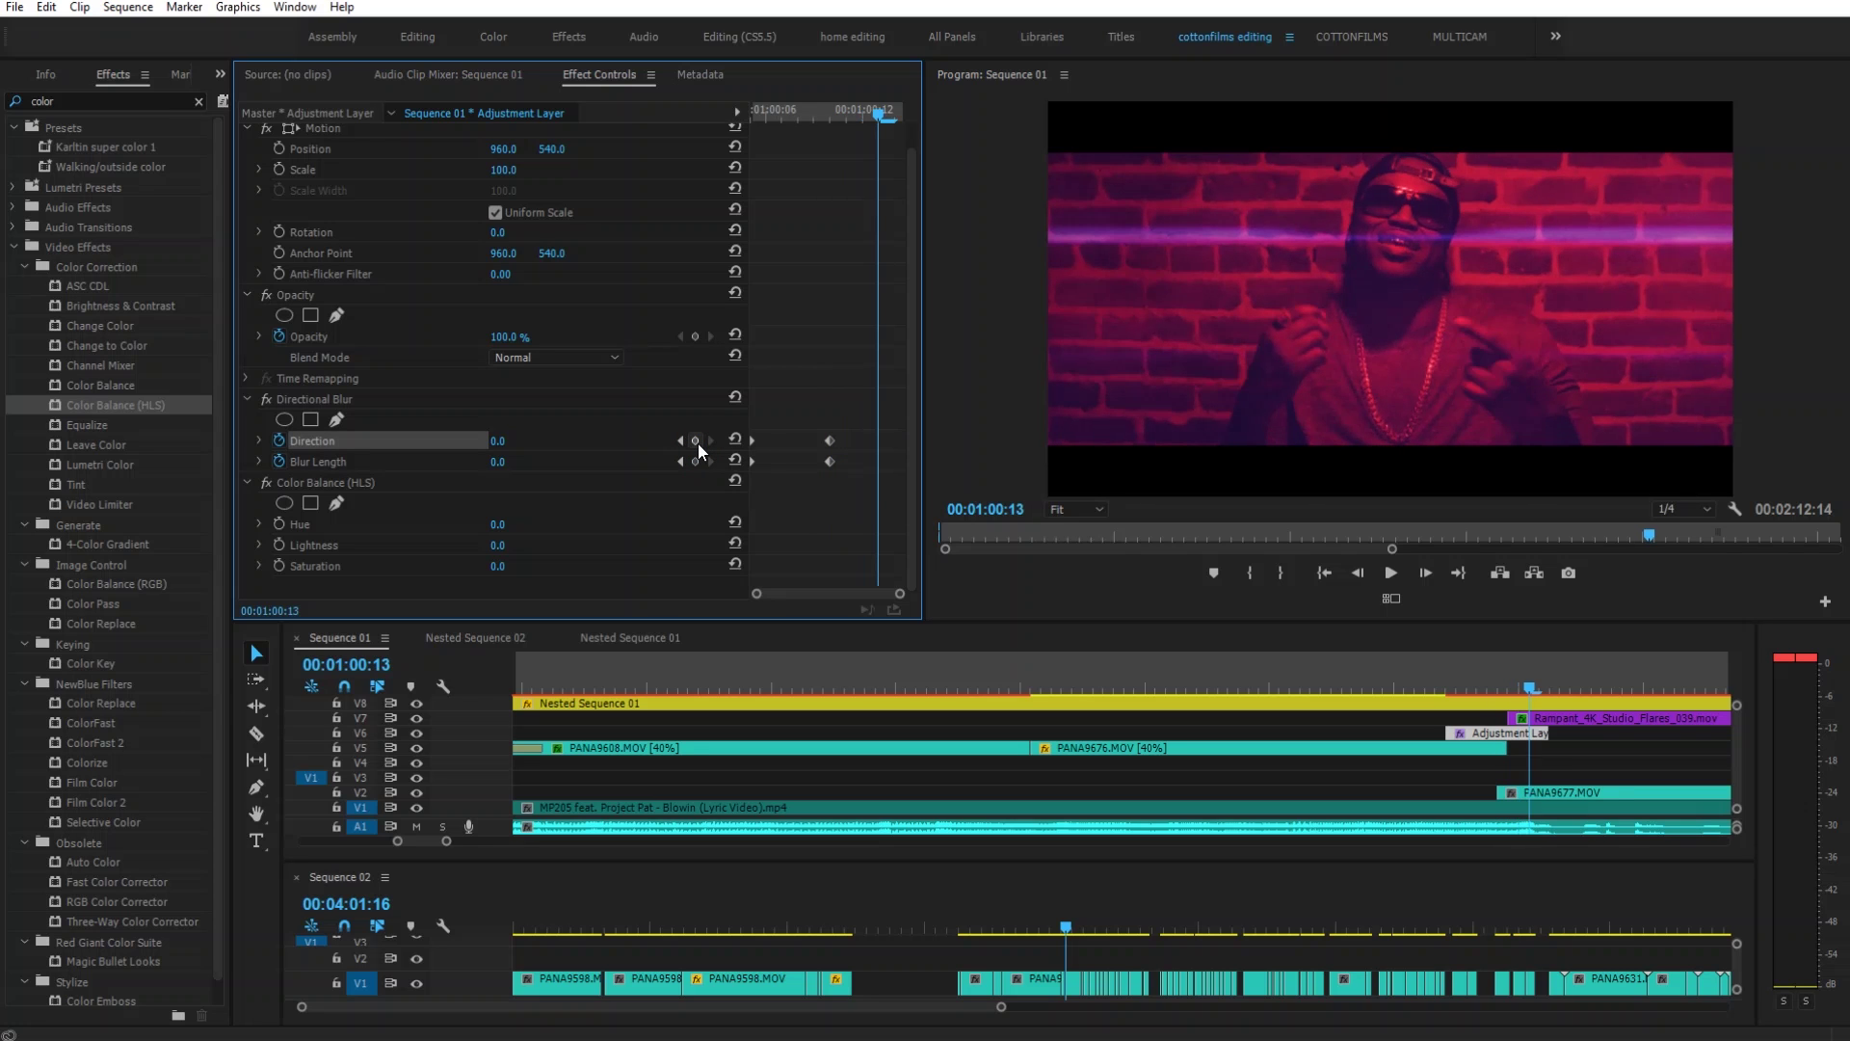
key("Right")
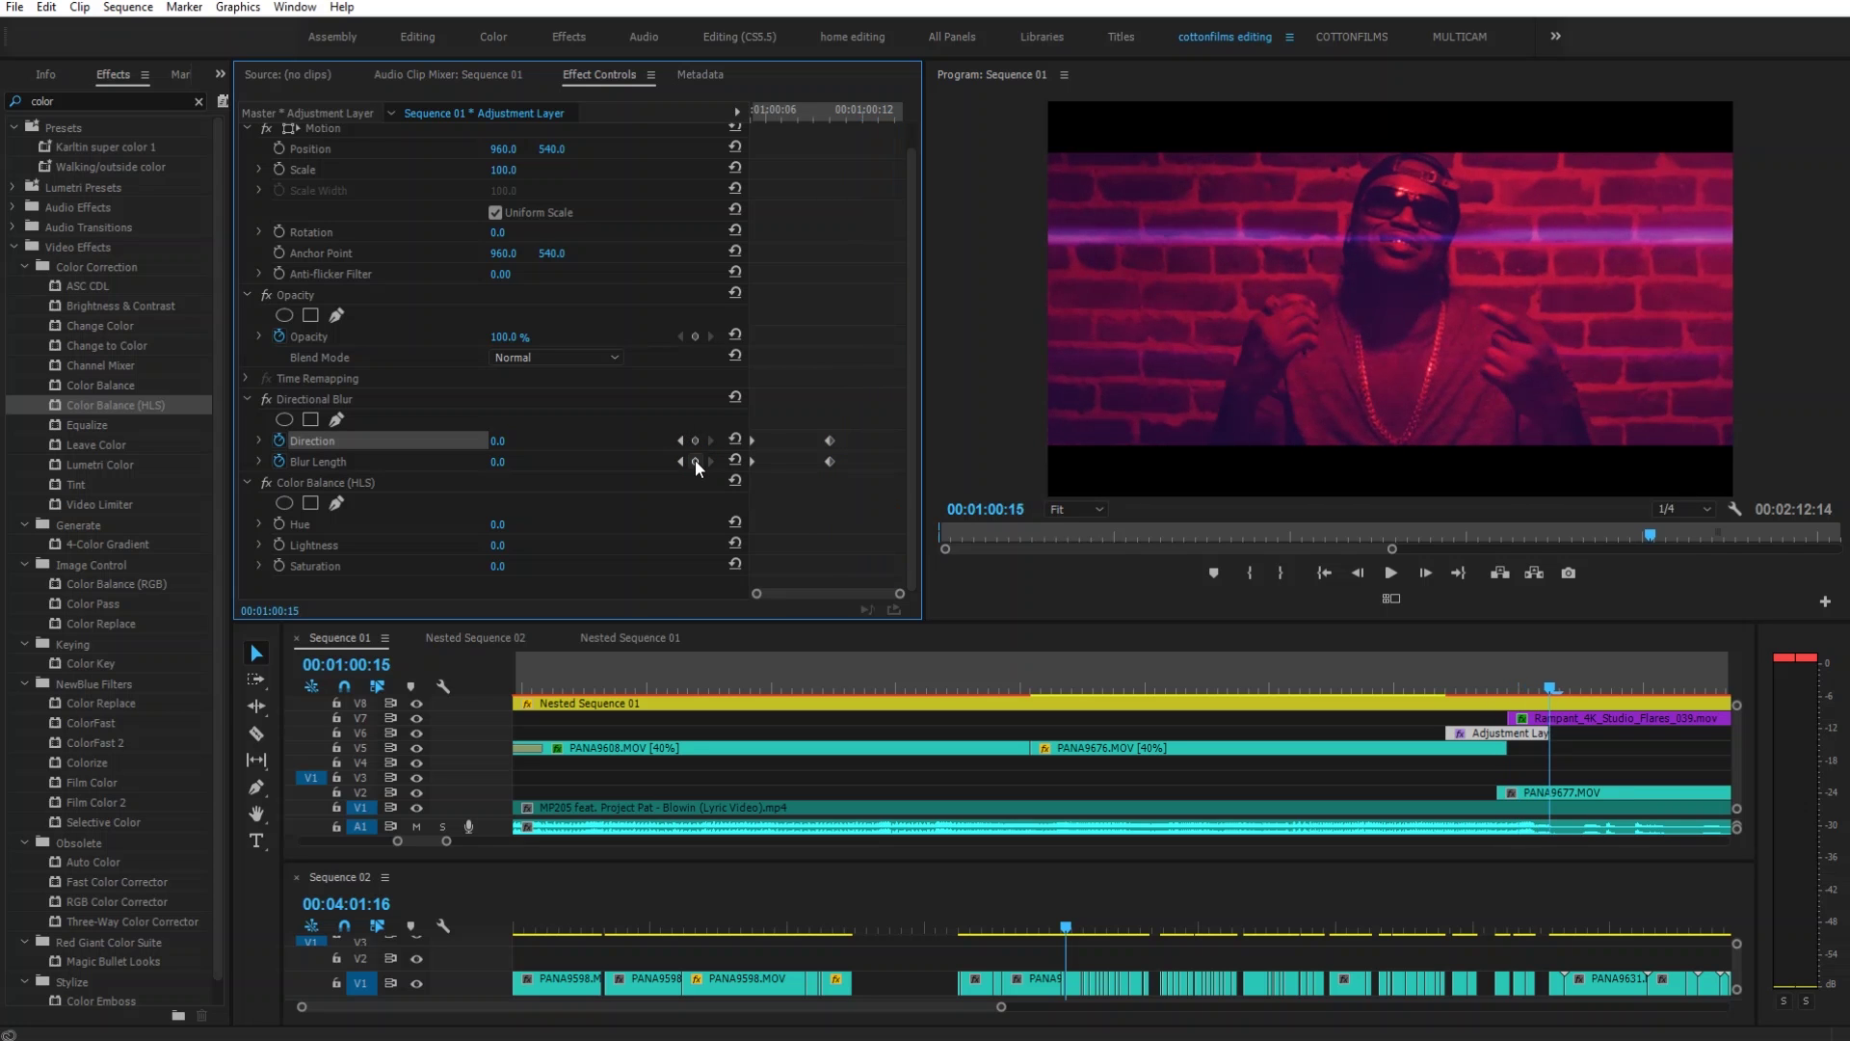
left_click(696, 461)
left_click(696, 439)
left_click(677, 463)
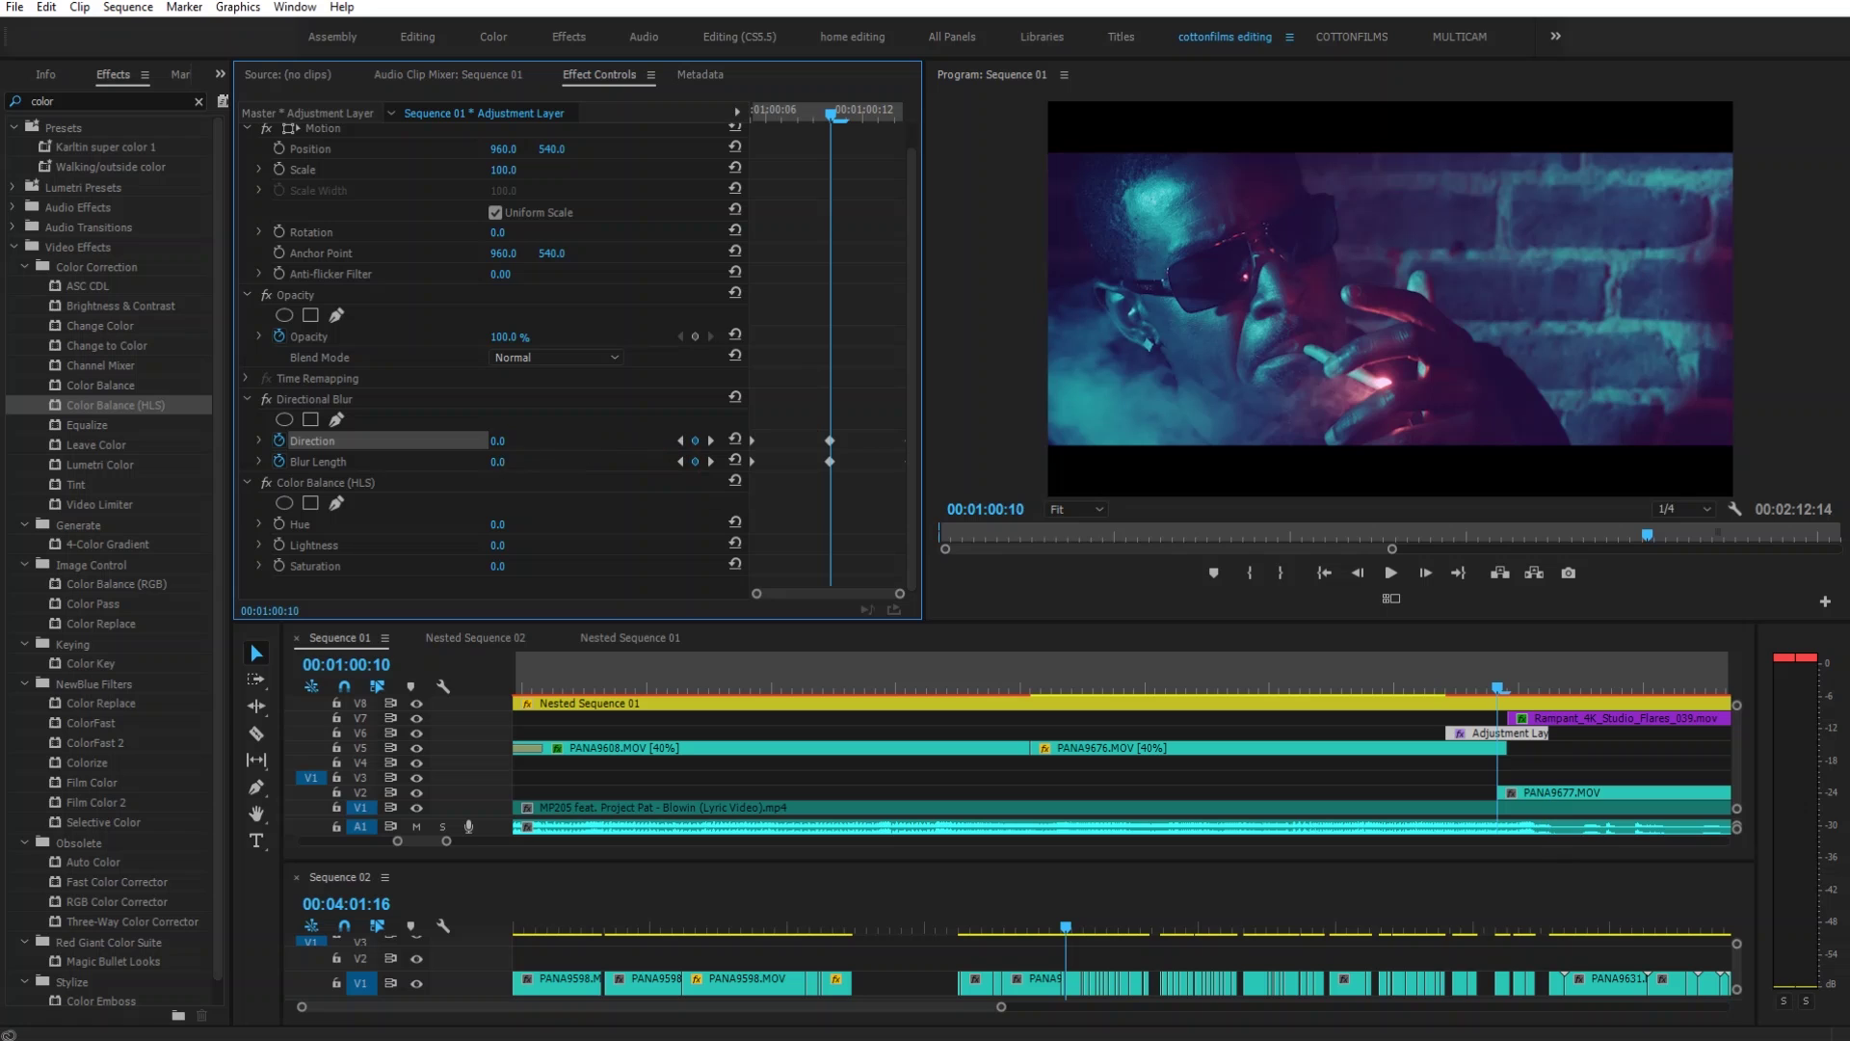
left_click(514, 459)
At the middle keyframe, set Blur Length to 200 and rotate the blur Direction widely
key("Return")
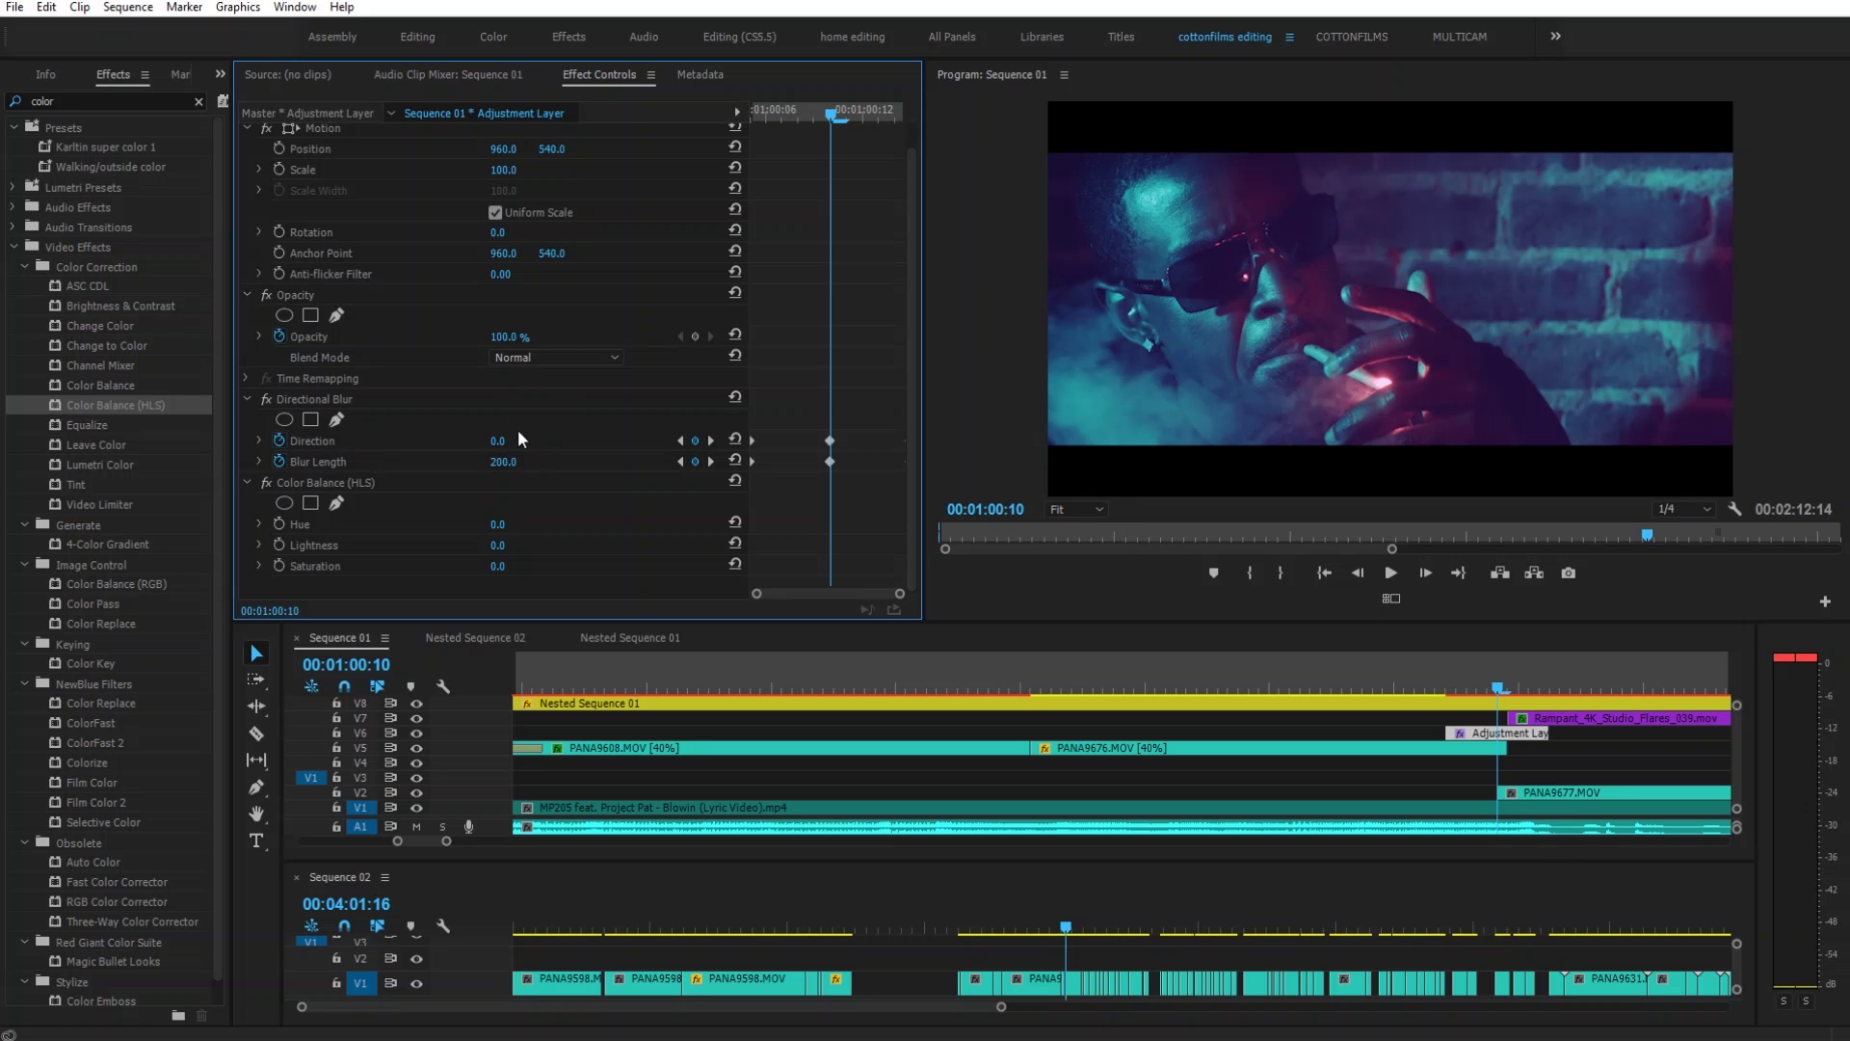
mouse_move(502, 440)
left_mouse_down()
mouse_move(771, 441)
mouse_move(521, 442)
left_mouse_up()
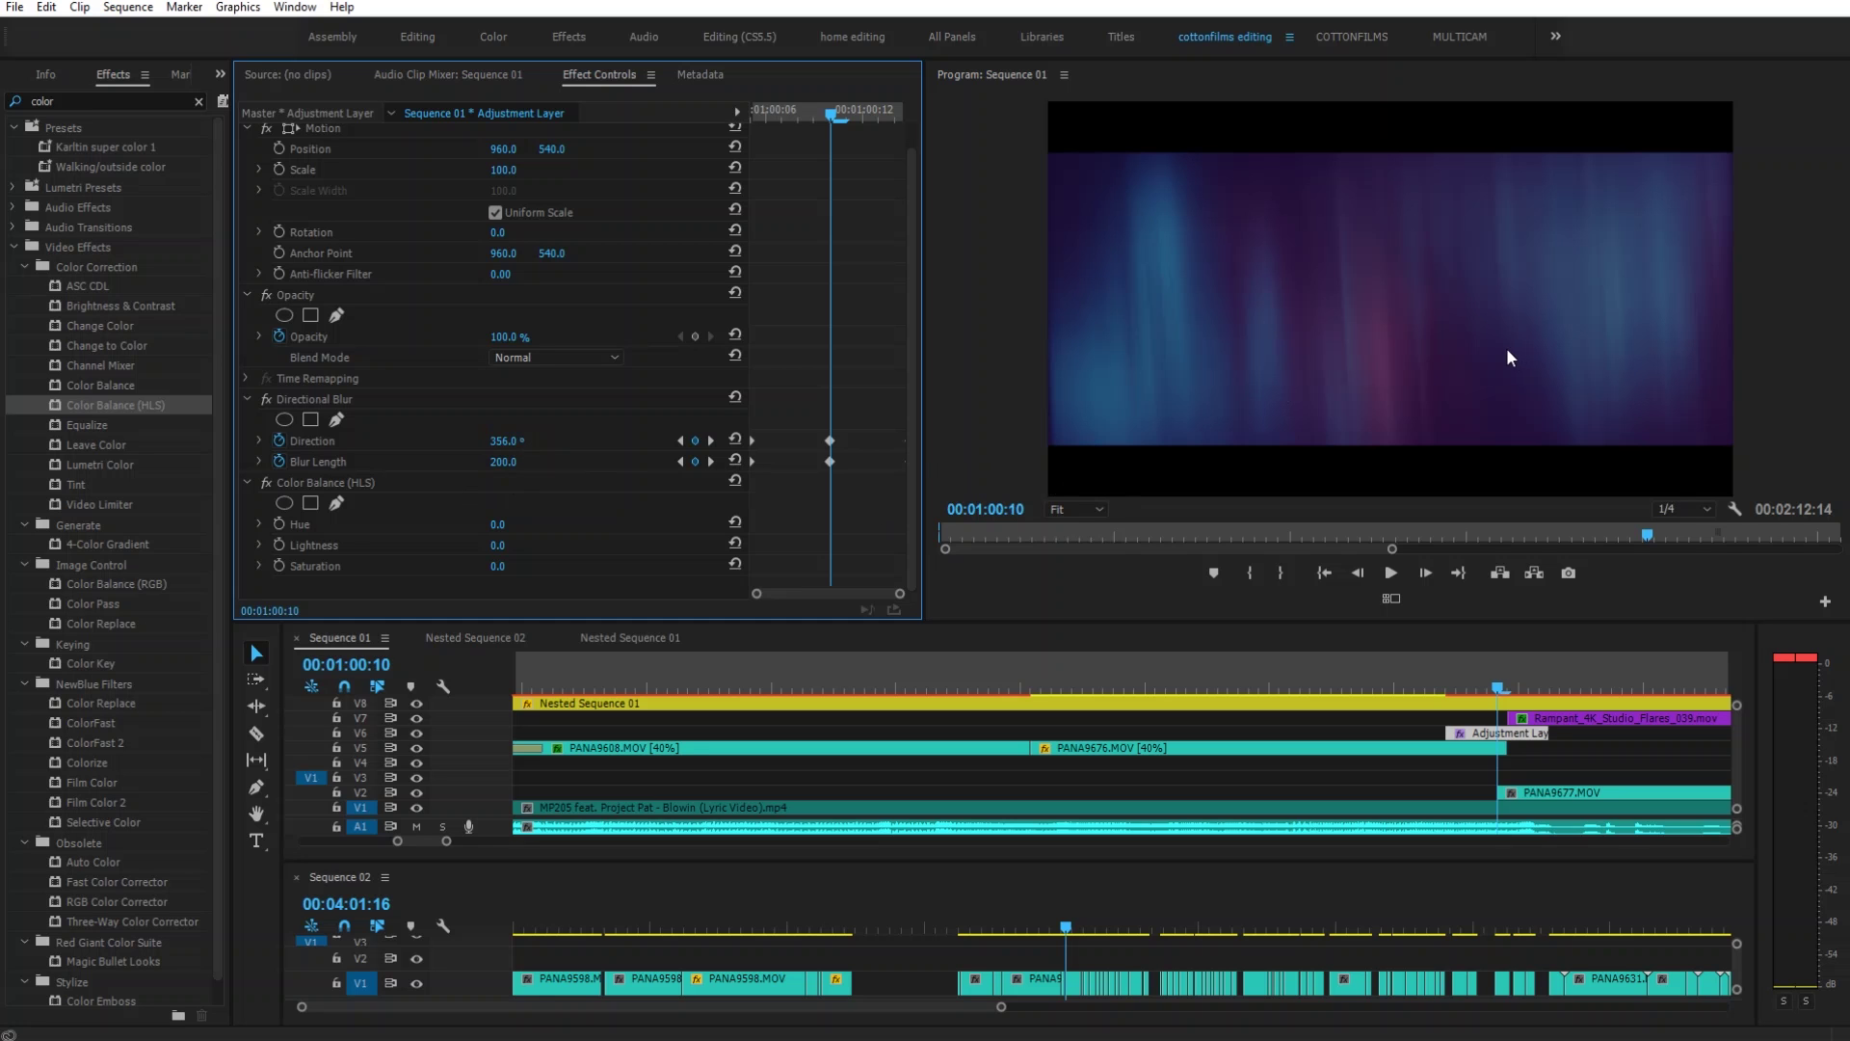
key("Left")
key("Left")
key("Left")
key("Left")
key("Left")
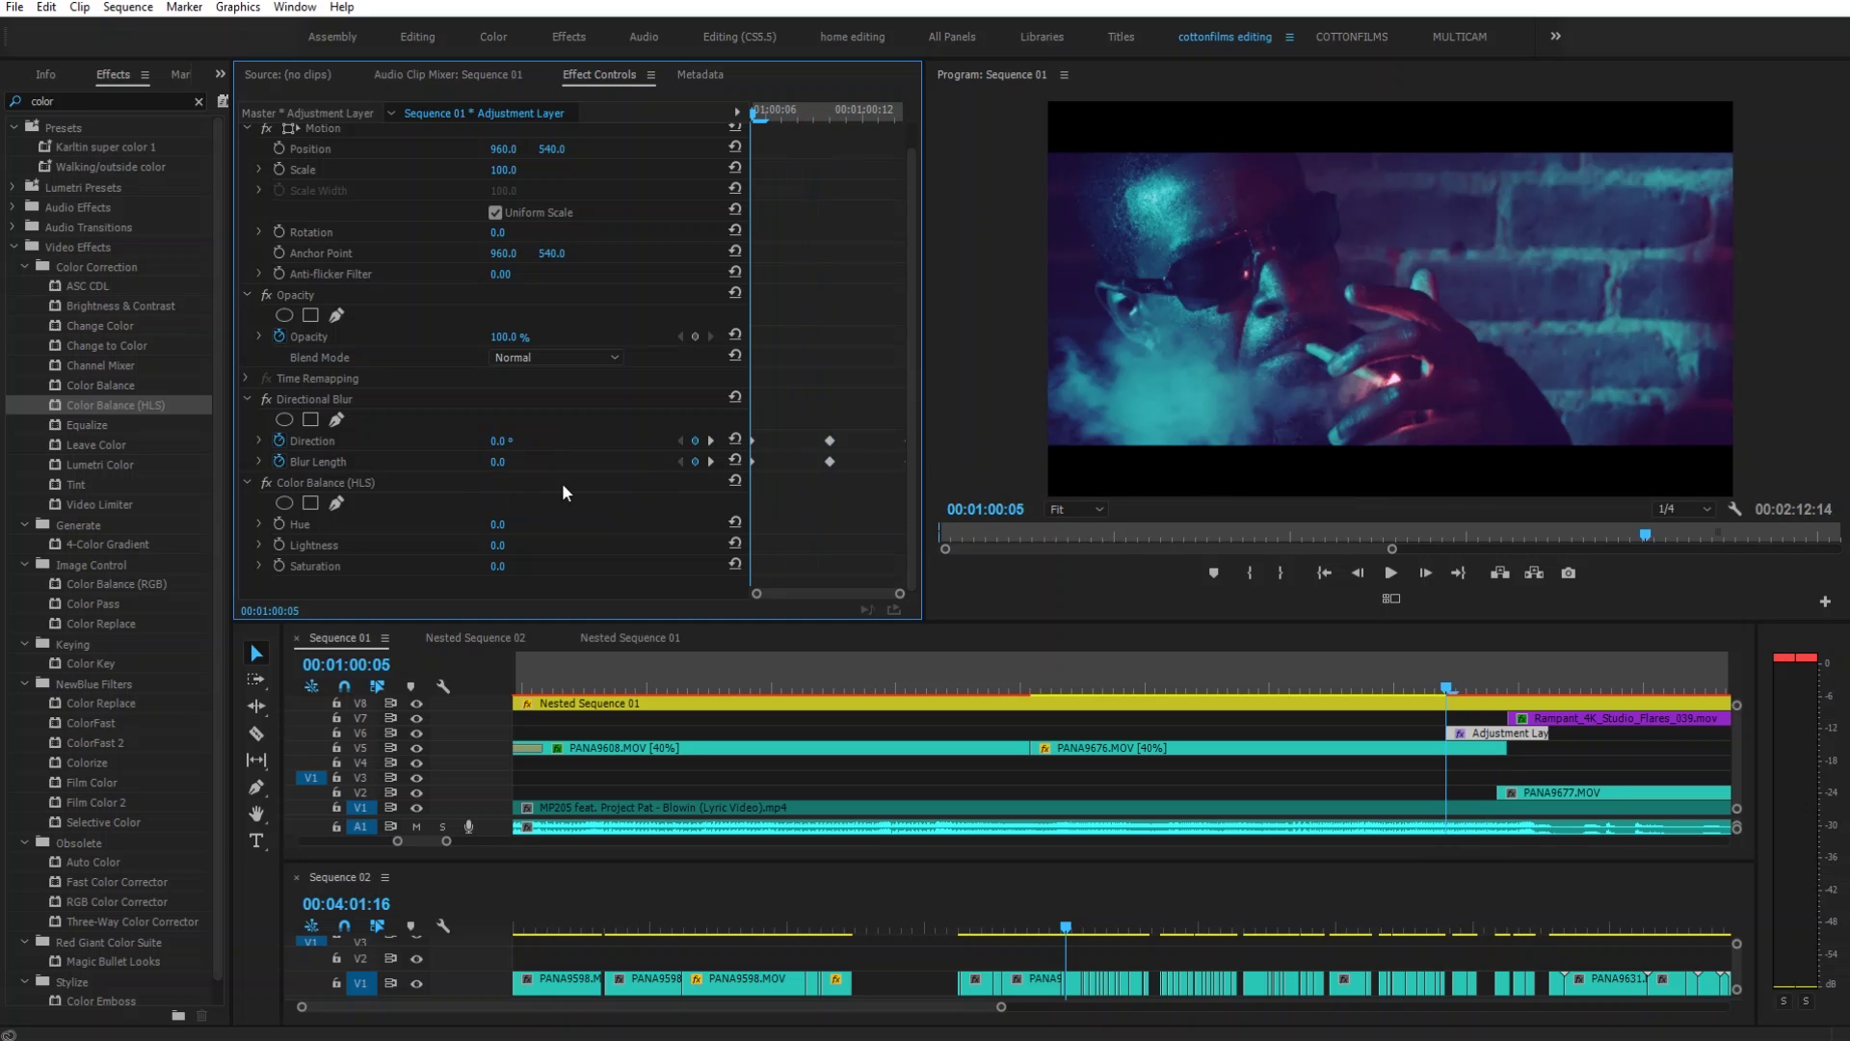
Keyframe Color Balance (HLS) Hue from the start to 2x62.0° at 00:01:00:15
left_click(279, 523)
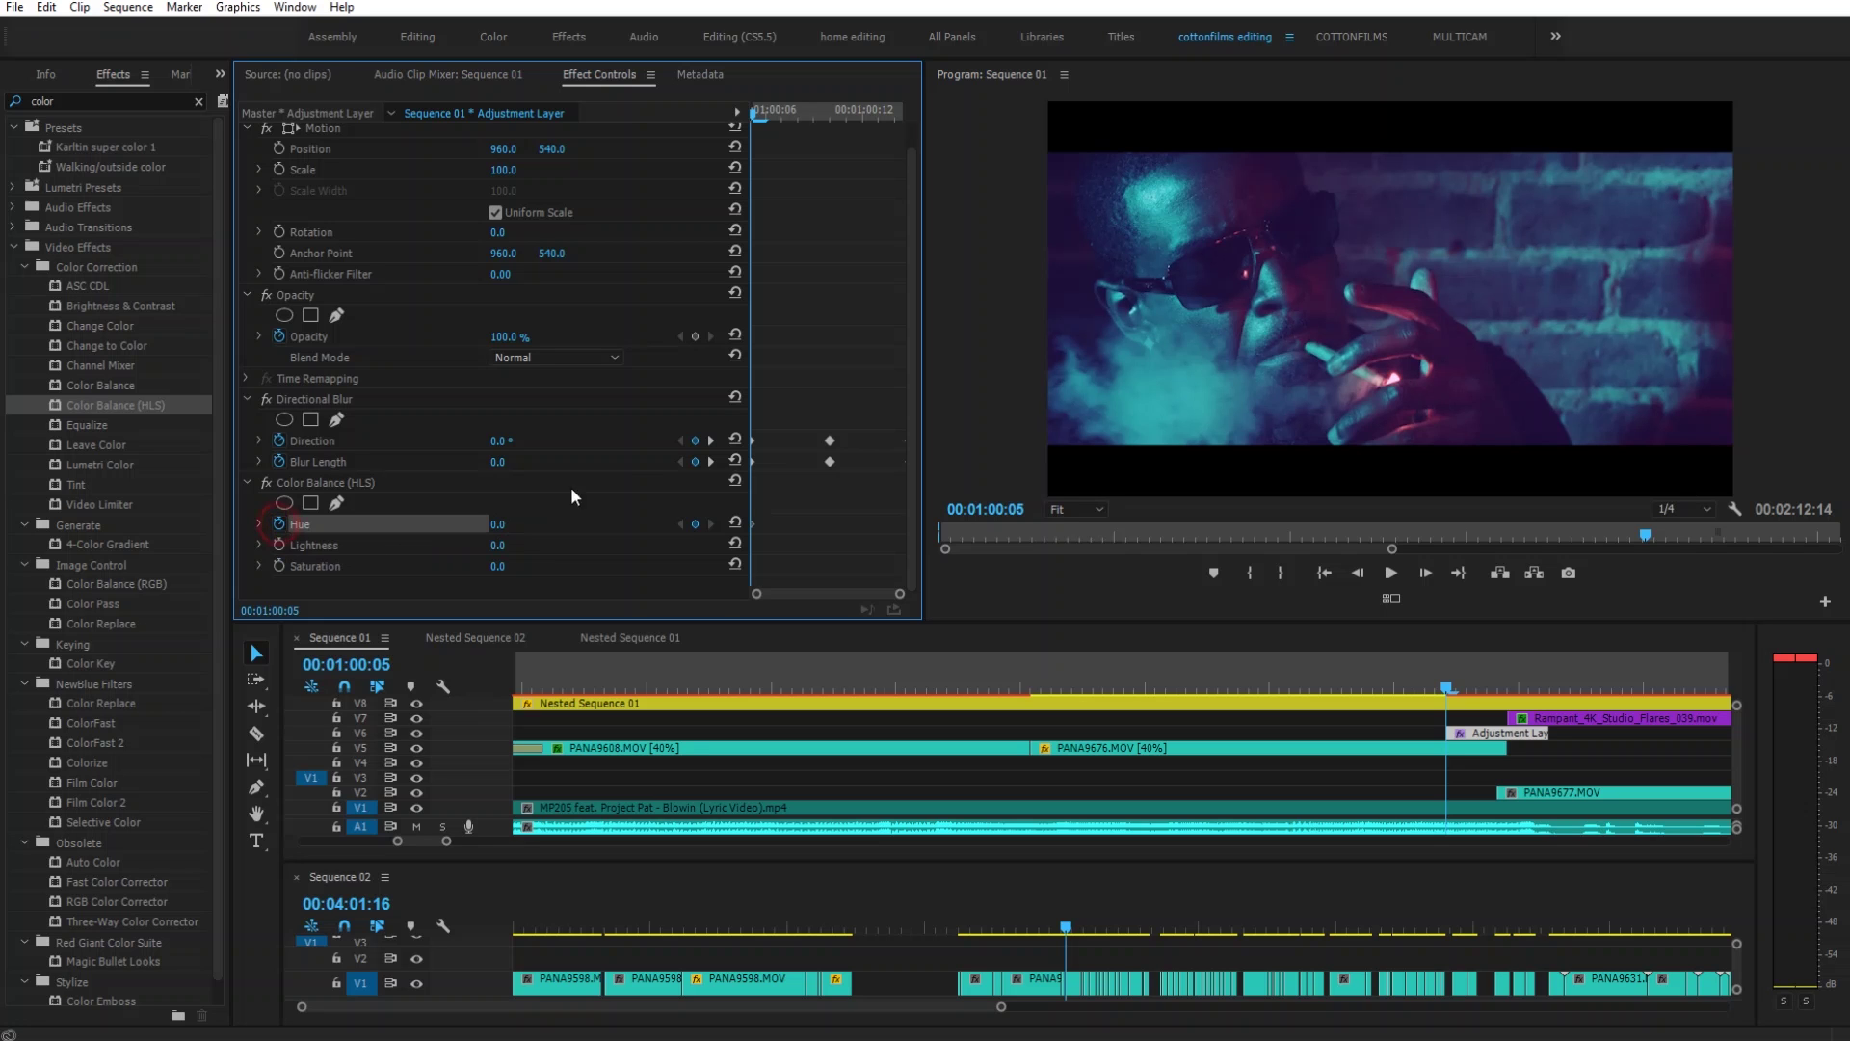
key("Right")
key("Right")
key("Right")
key("Right")
key("Right")
key("Right")
key("Right")
key("Right")
key("Right")
key("Right")
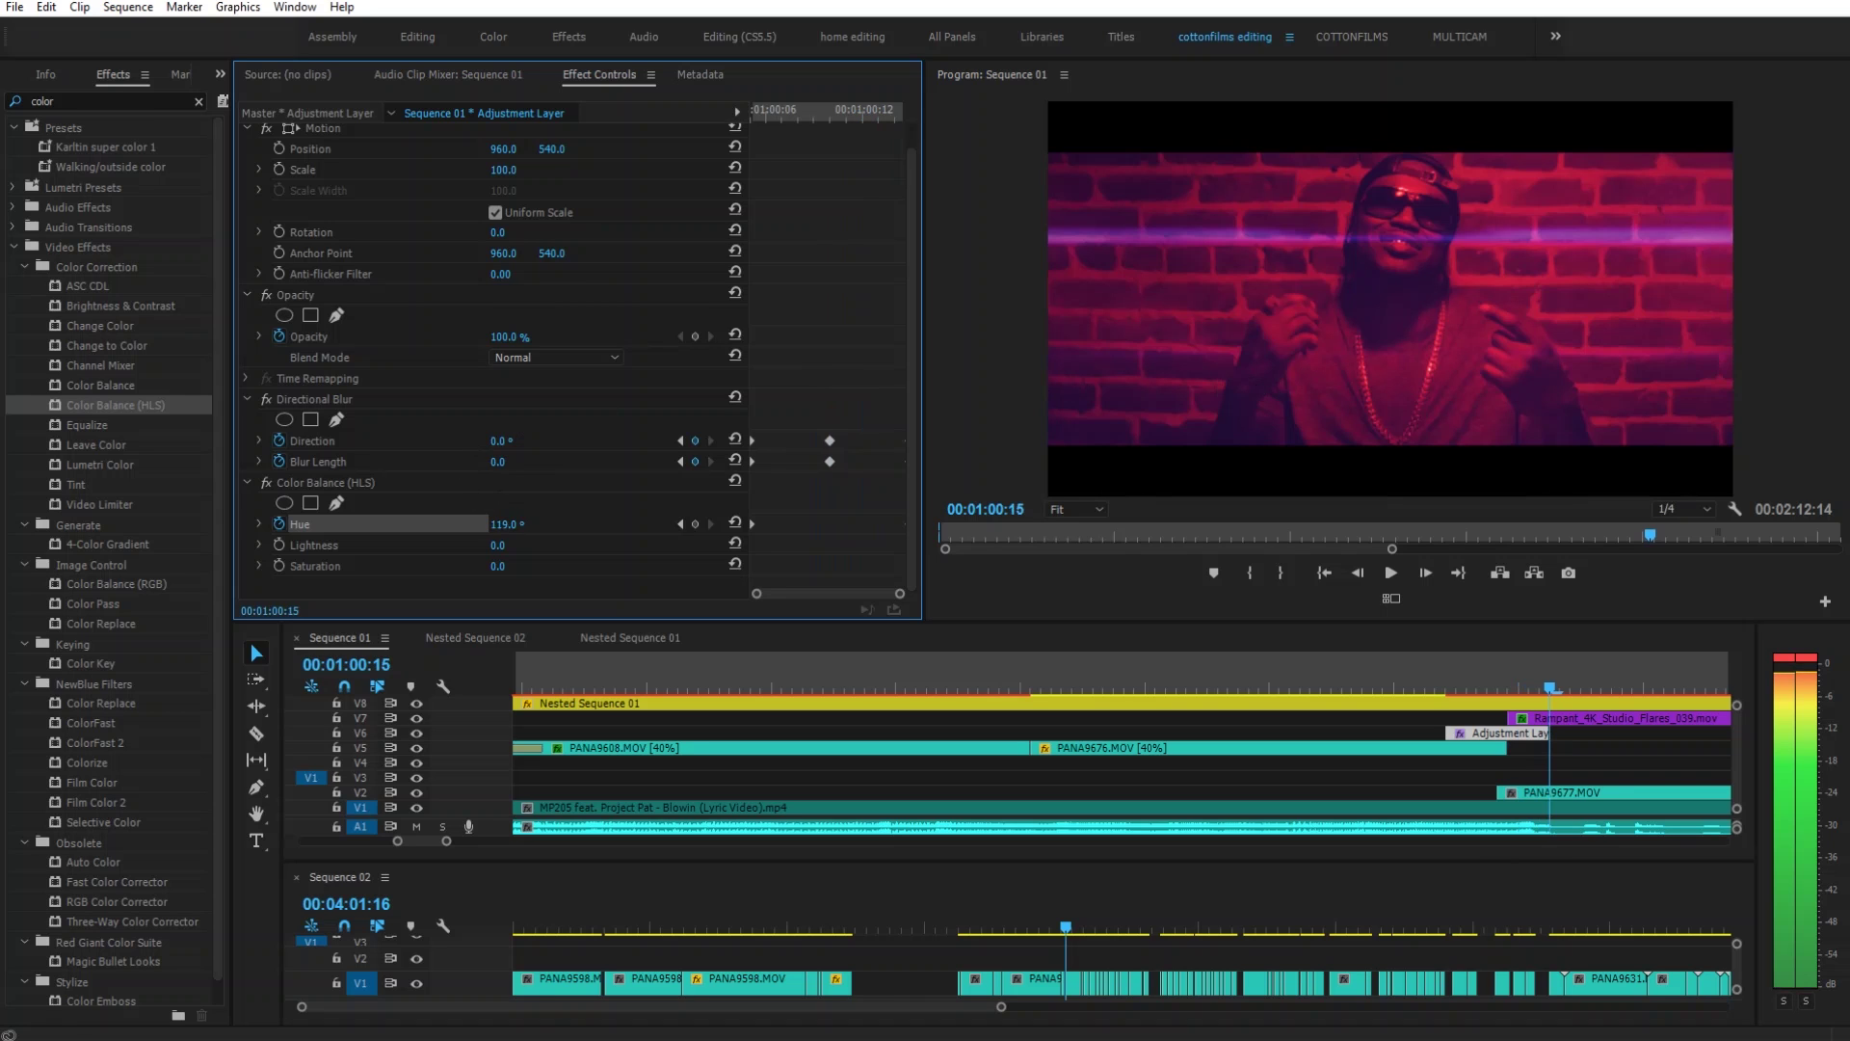
left_click_drag(511, 524, 539, 524)
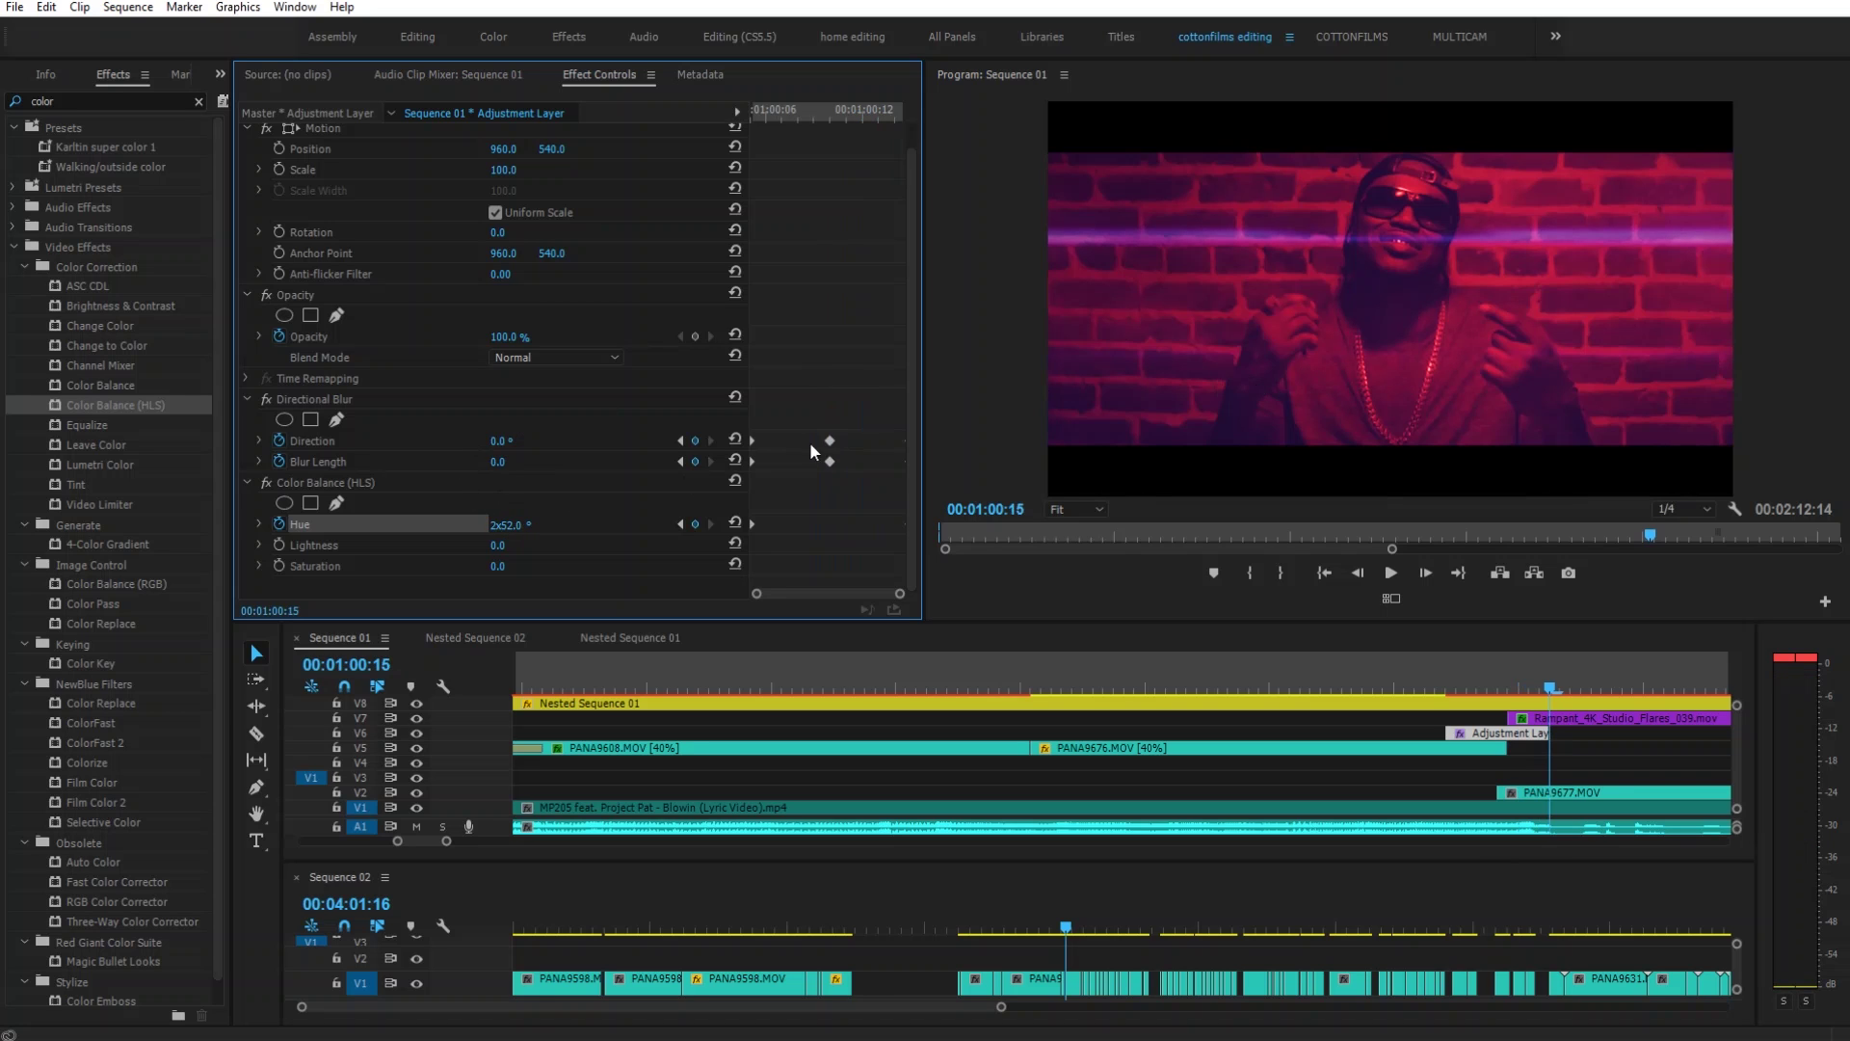
key("Left")
key("Left")
key("Left")
key("Left")
key("Left")
key("Left")
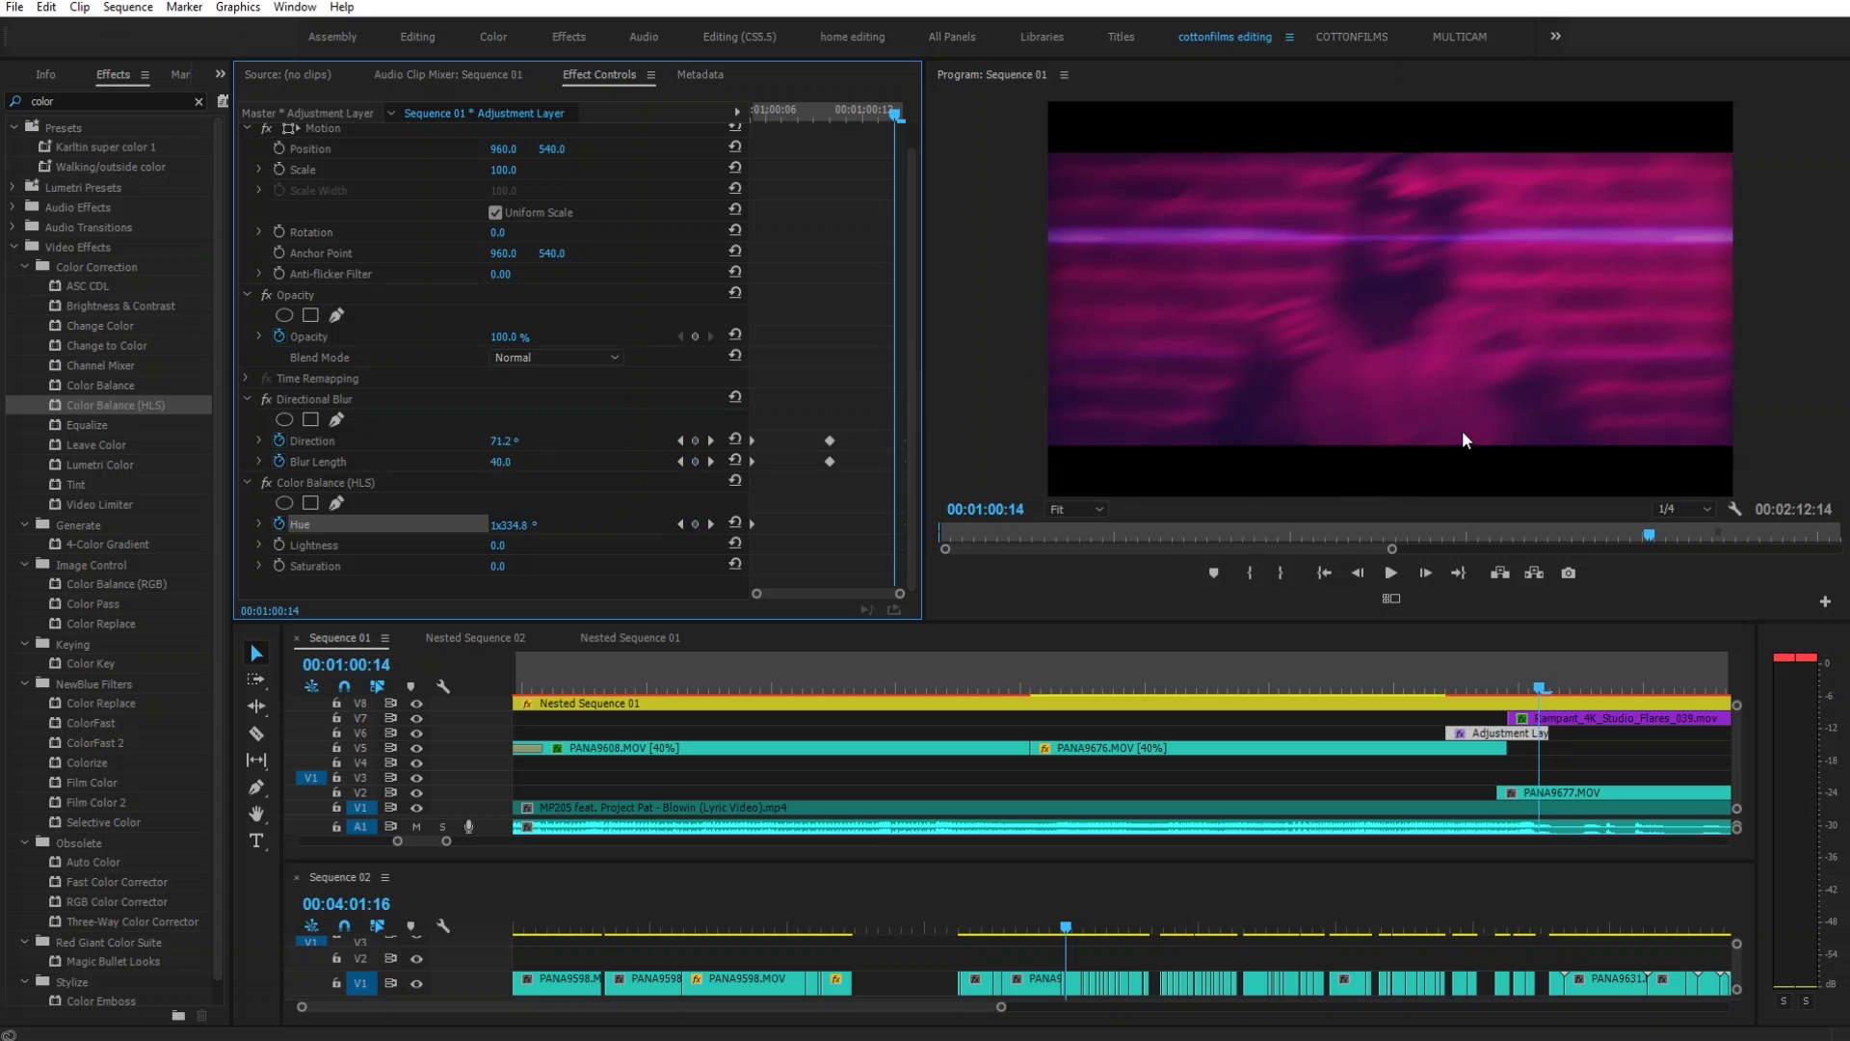
key("Left")
key("Left")
key("Left")
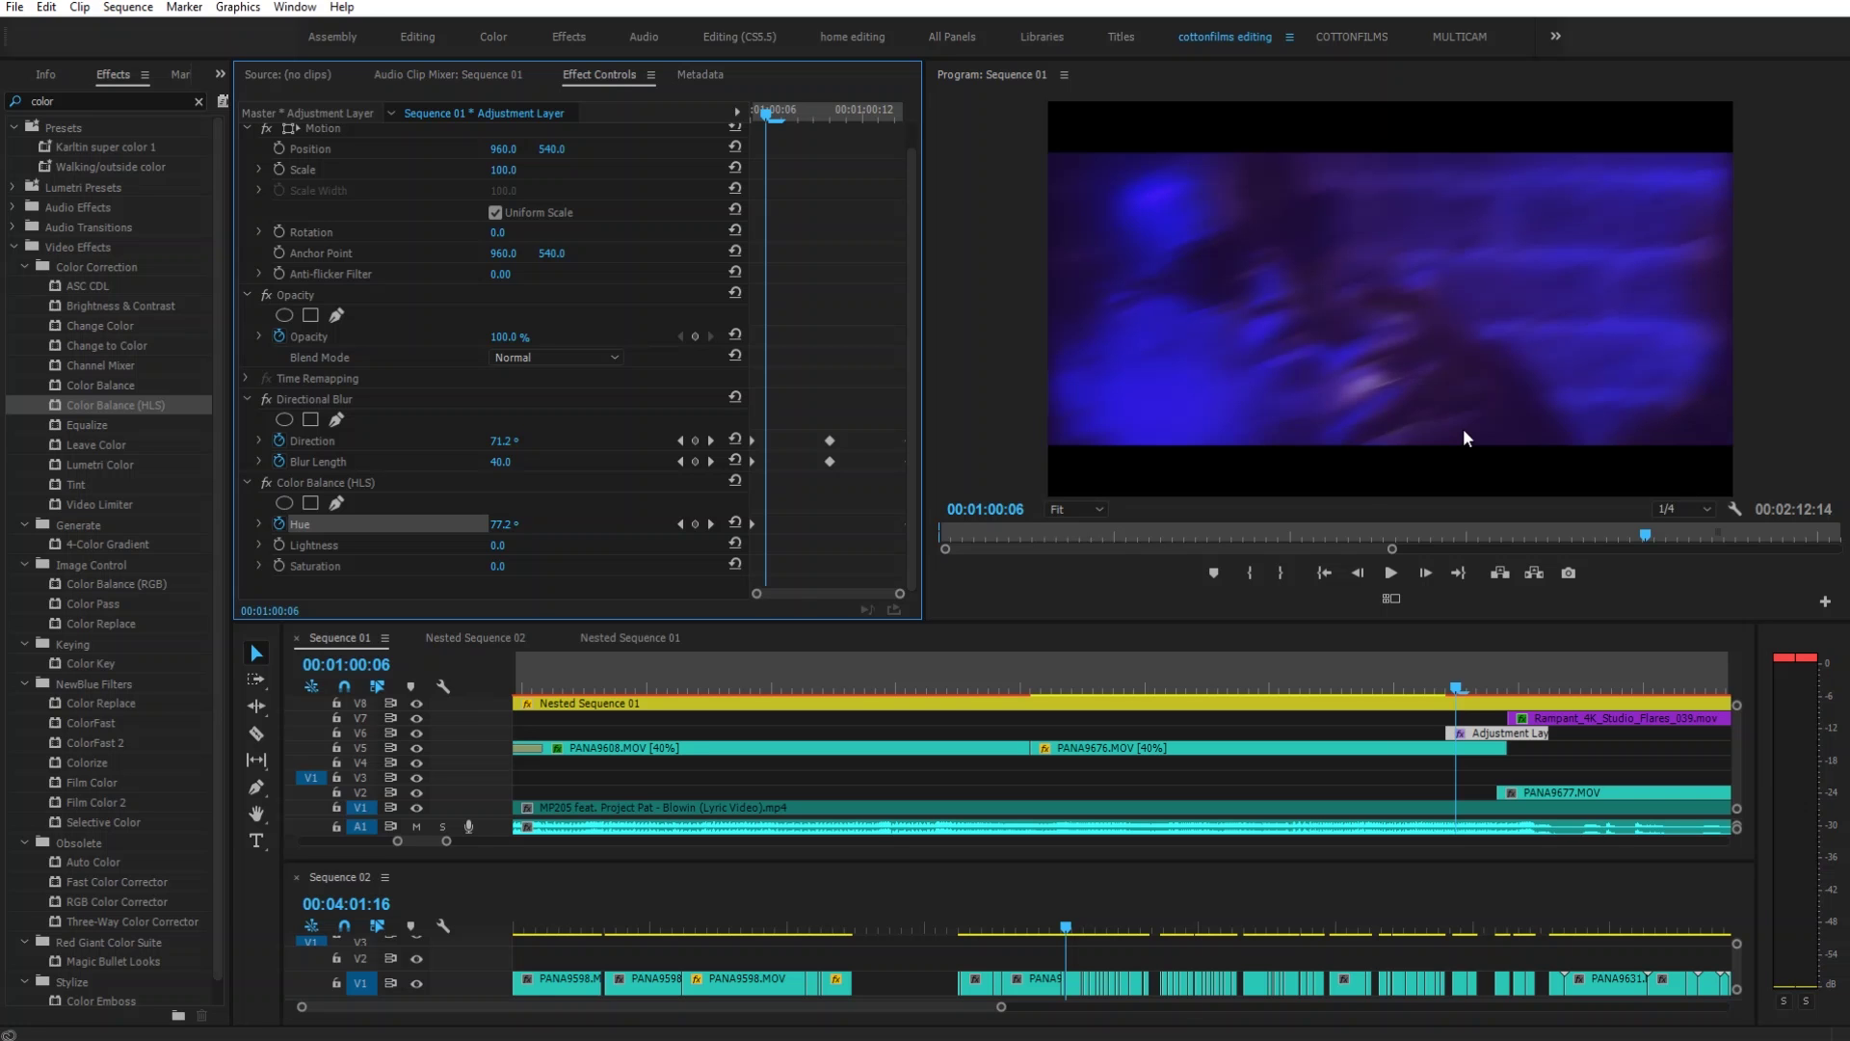
key("Left")
key("Left")
key("Left")
key("Left")
key("Left")
key("Left")
key("Left")
key("Left")
key("Left")
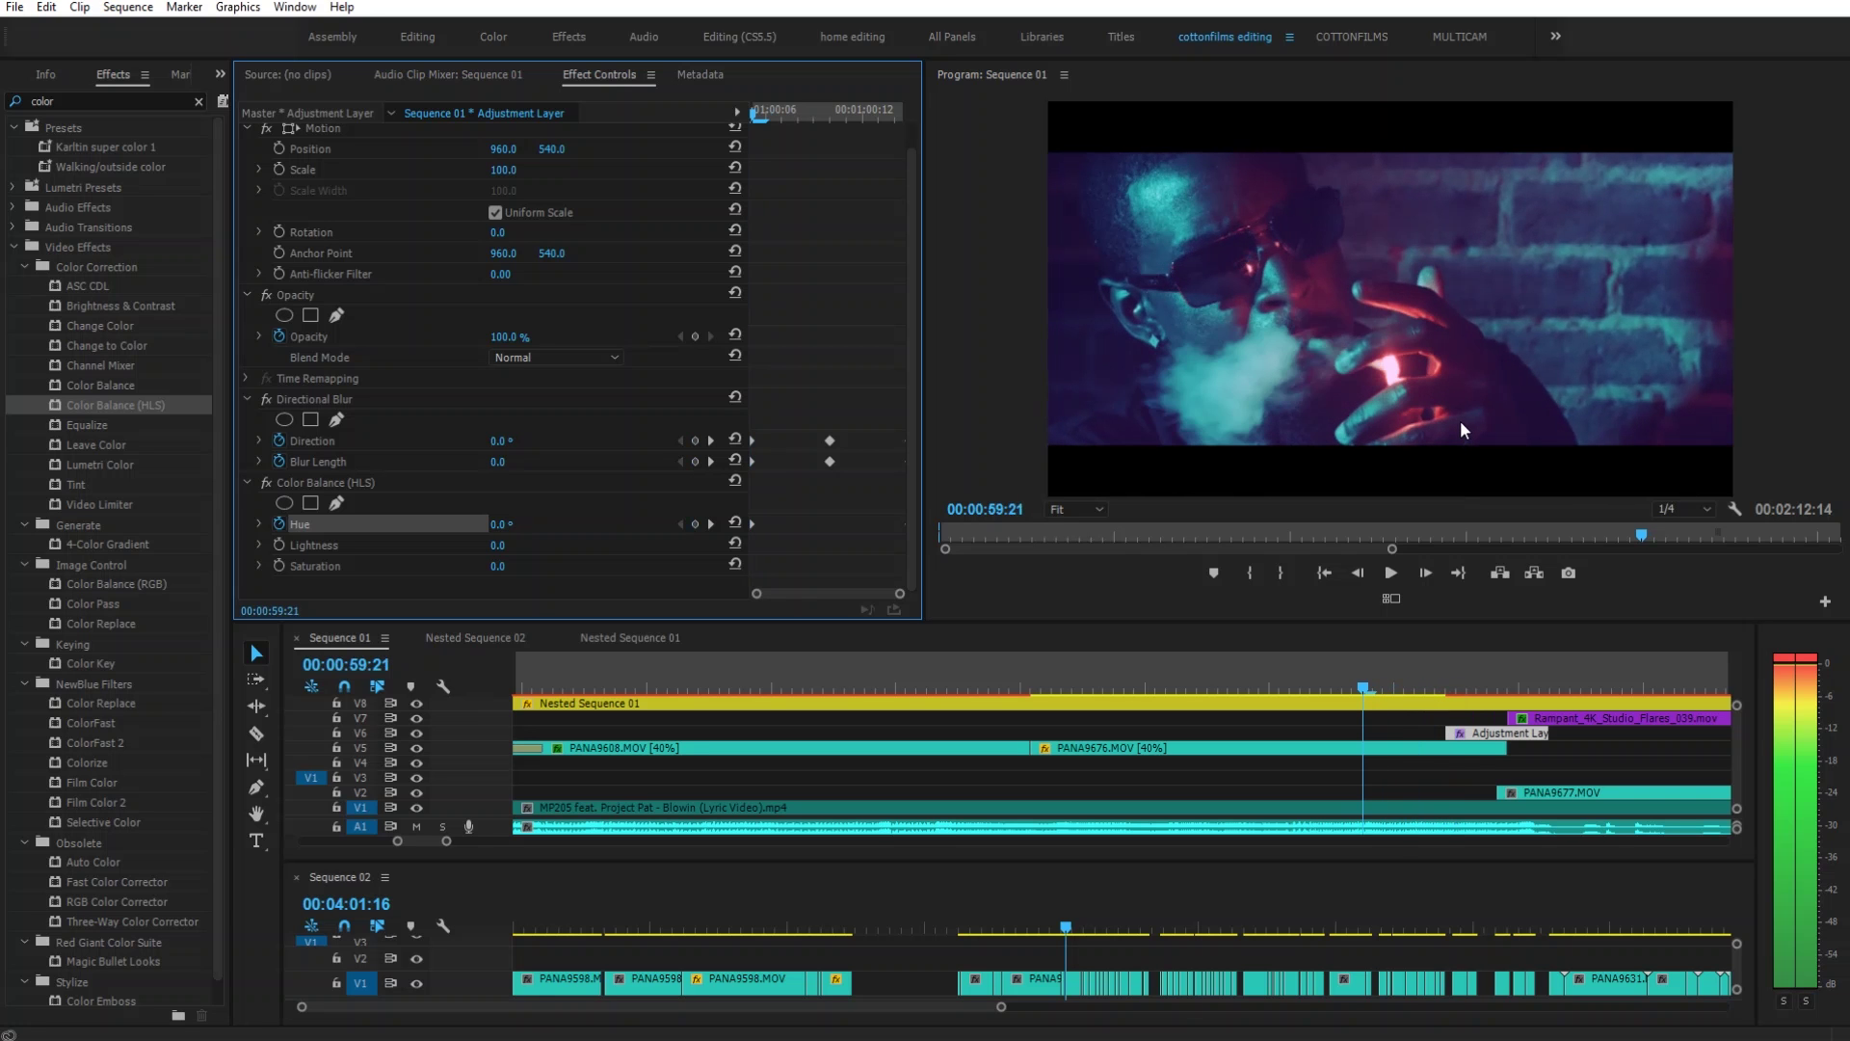
key("space")
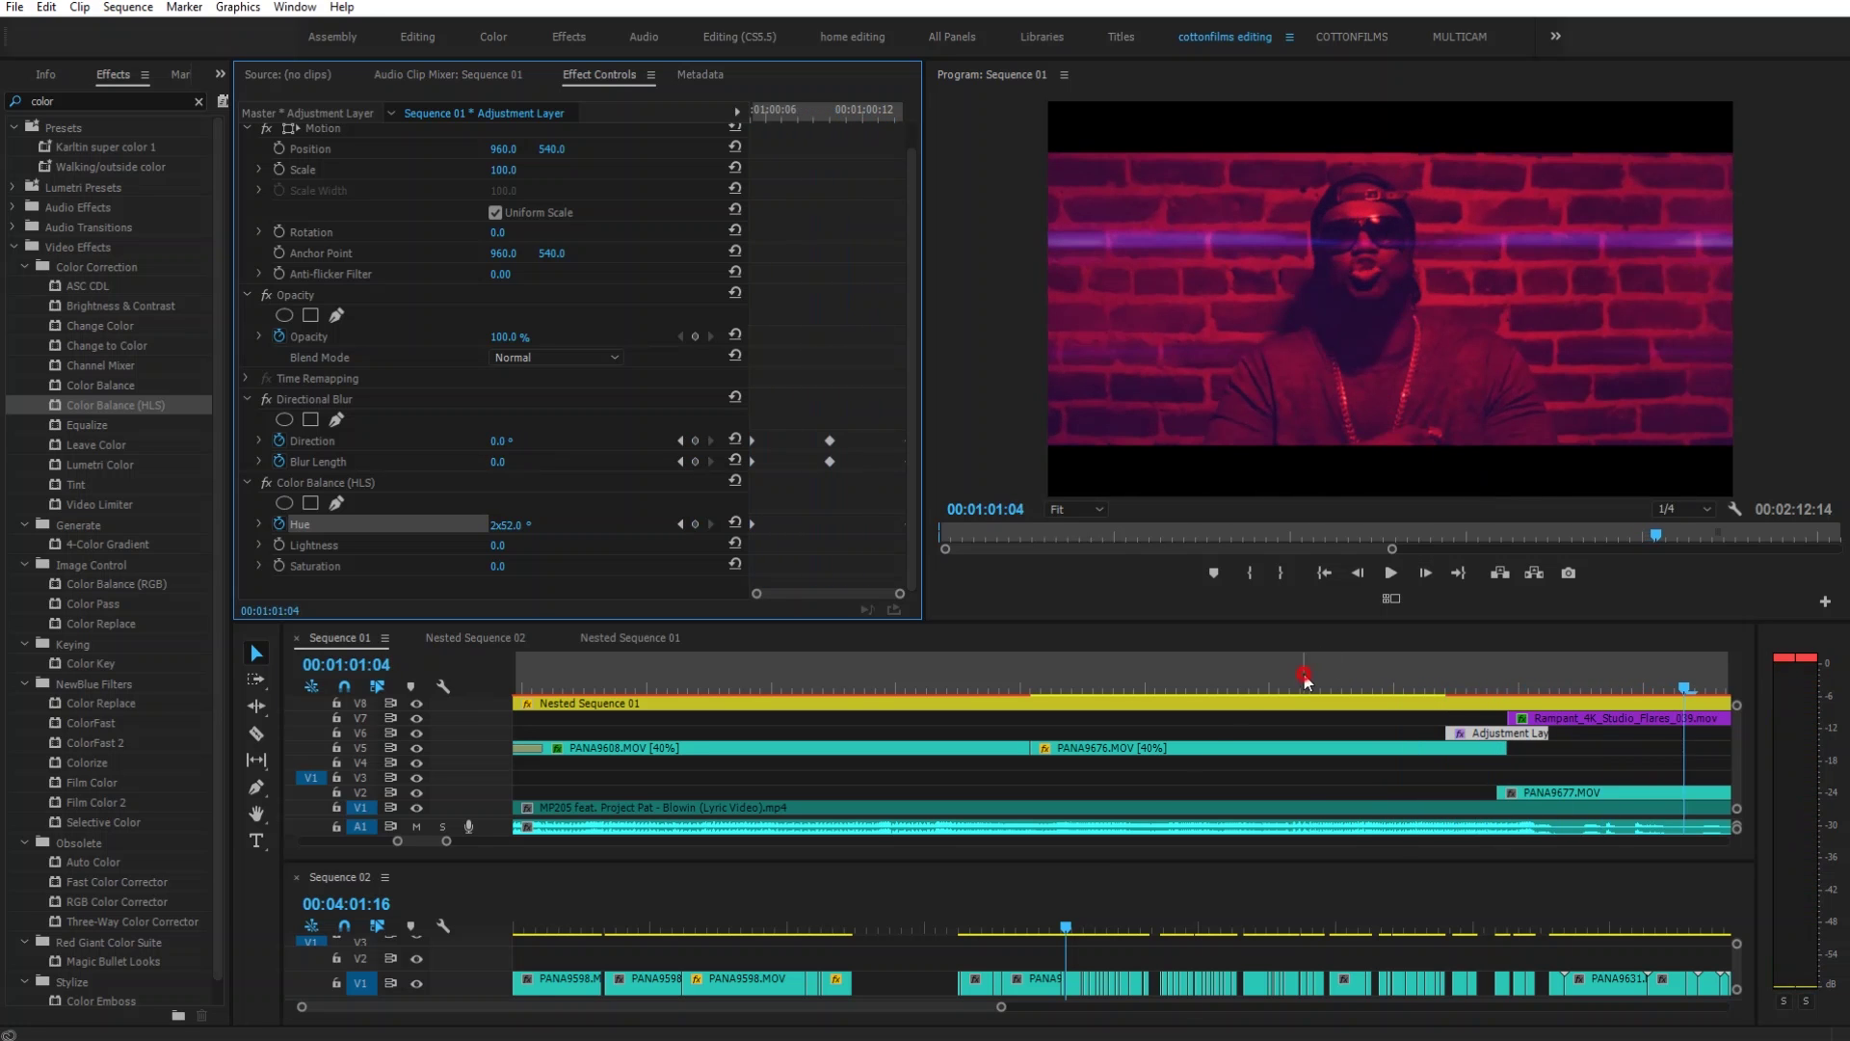
left_click(1304, 679)
key("space")
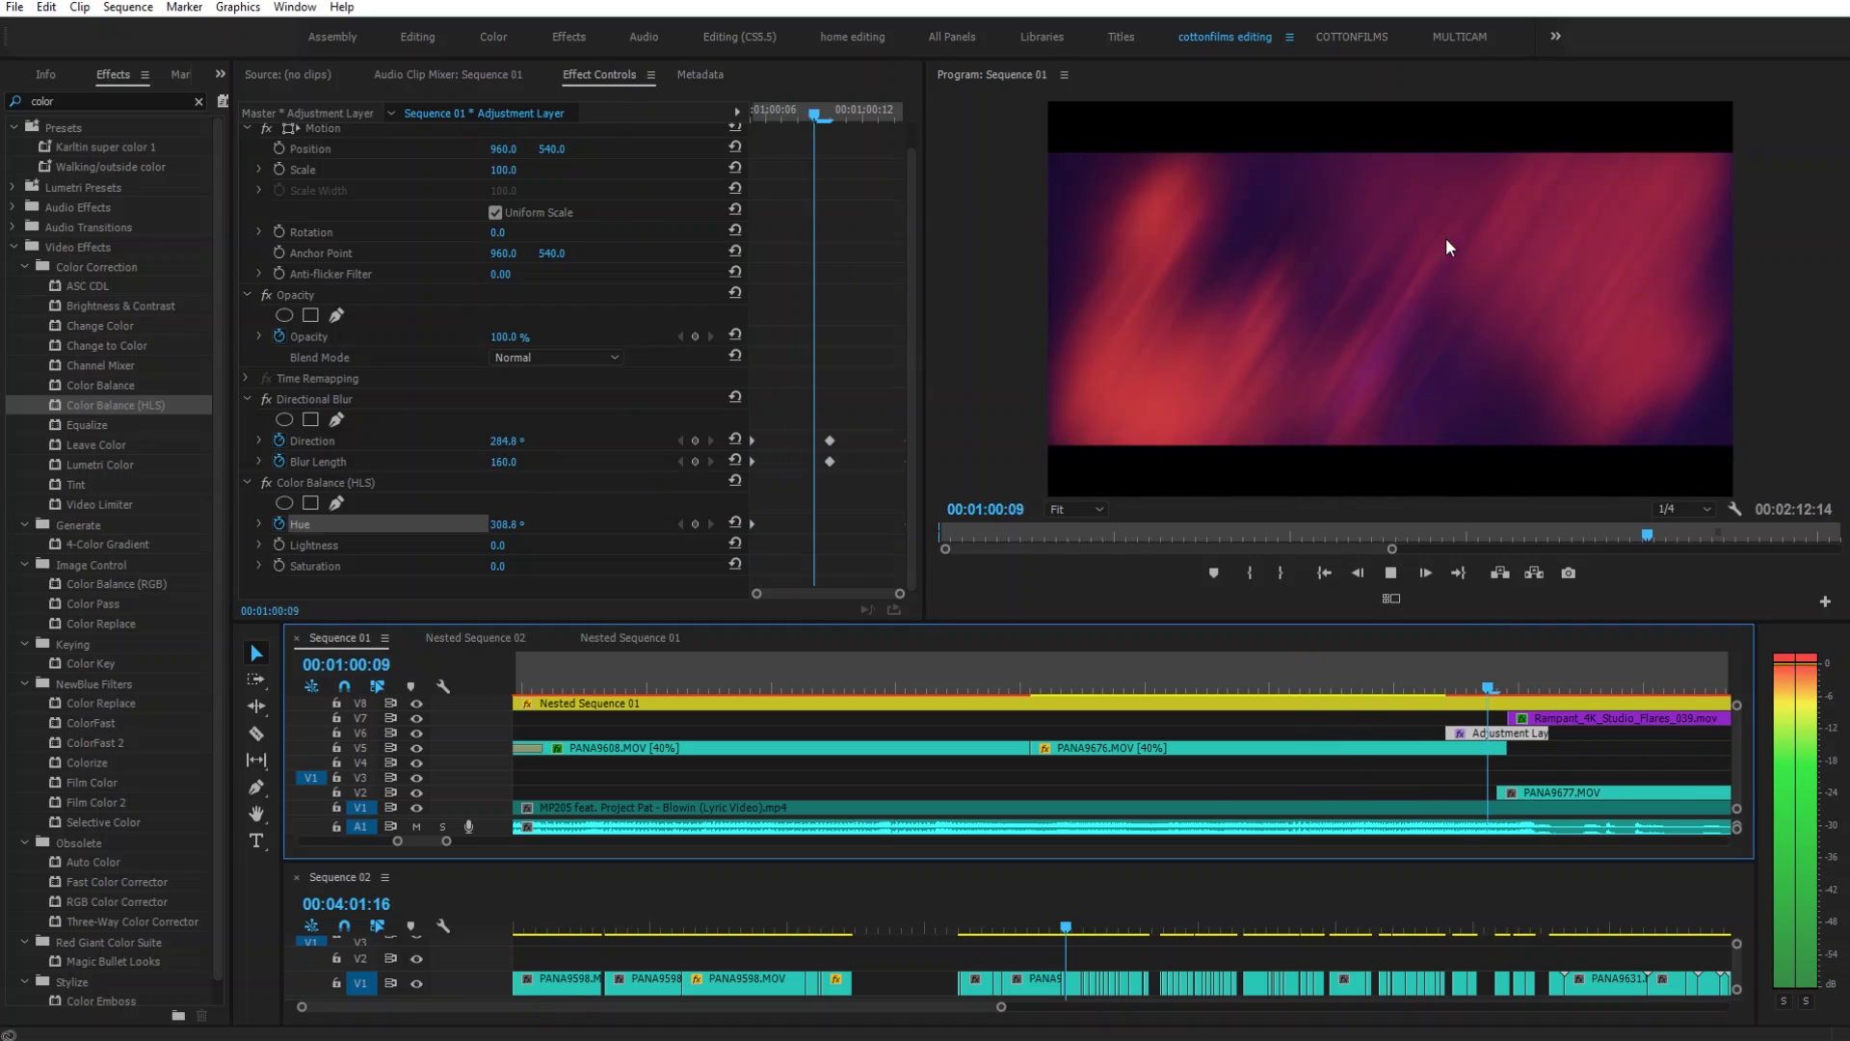